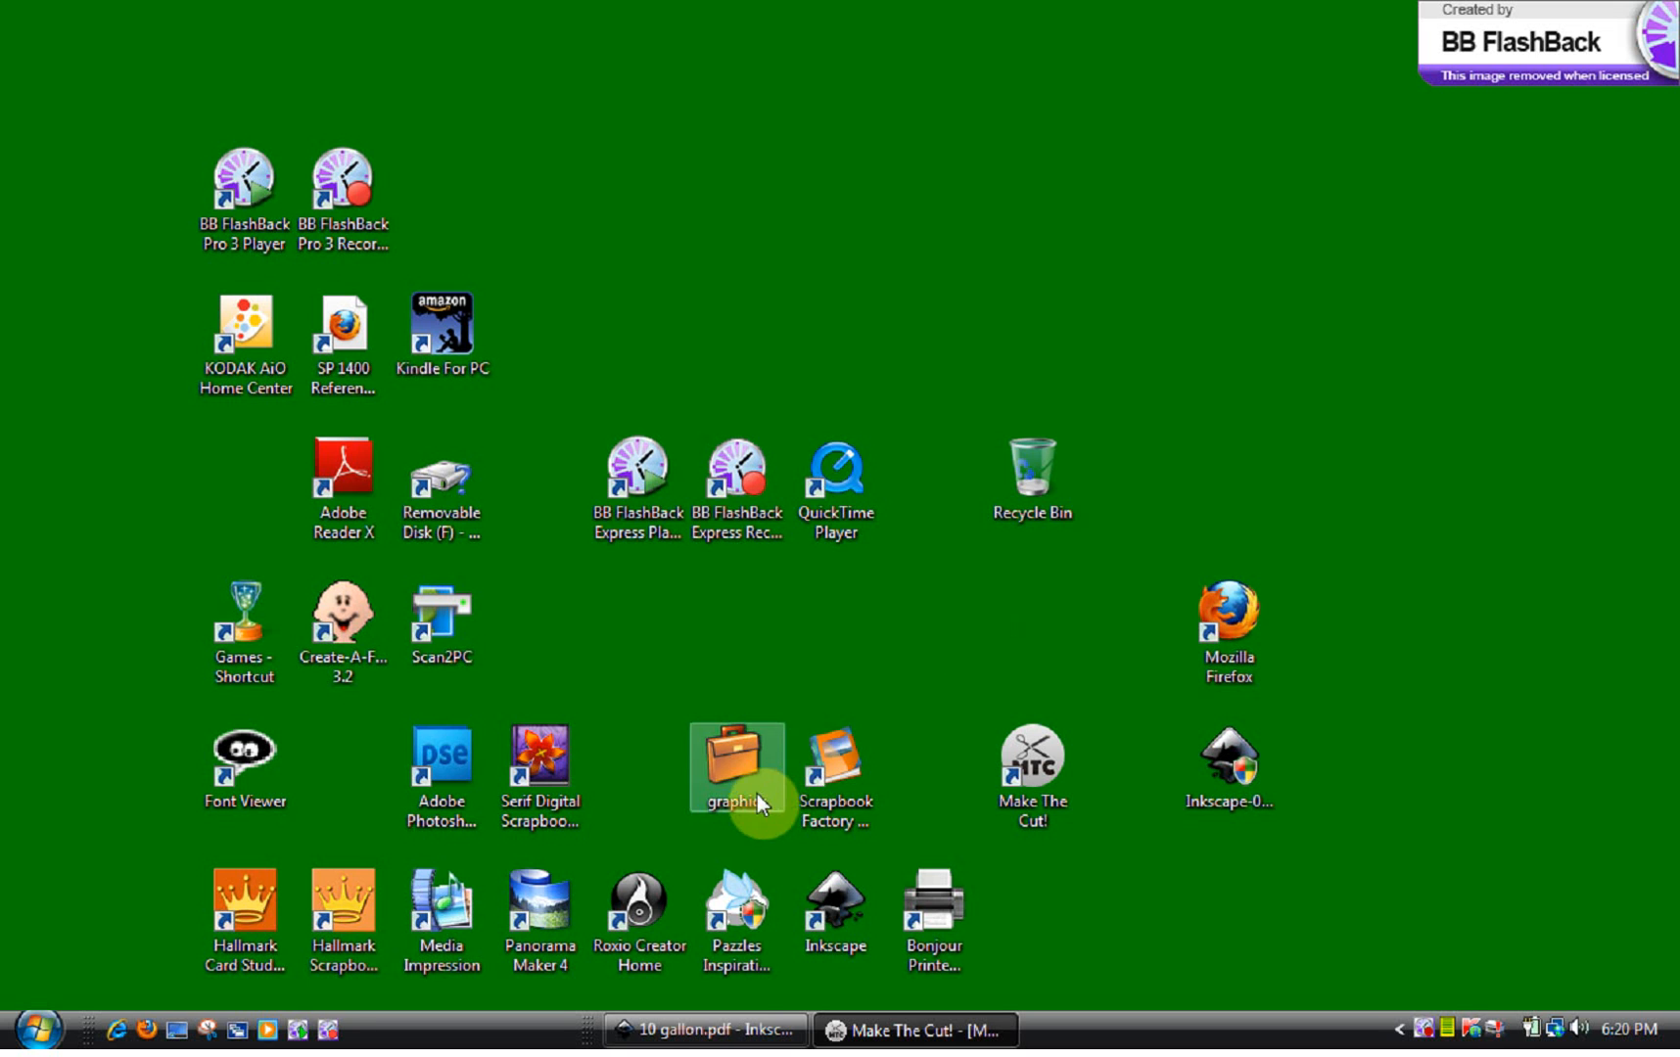
Open 10 gallon.pdf from the WEB folder, reaching the PDF Import Settings with the hat preview.
{"action": "left_click", "coordinate": [735, 1037]}
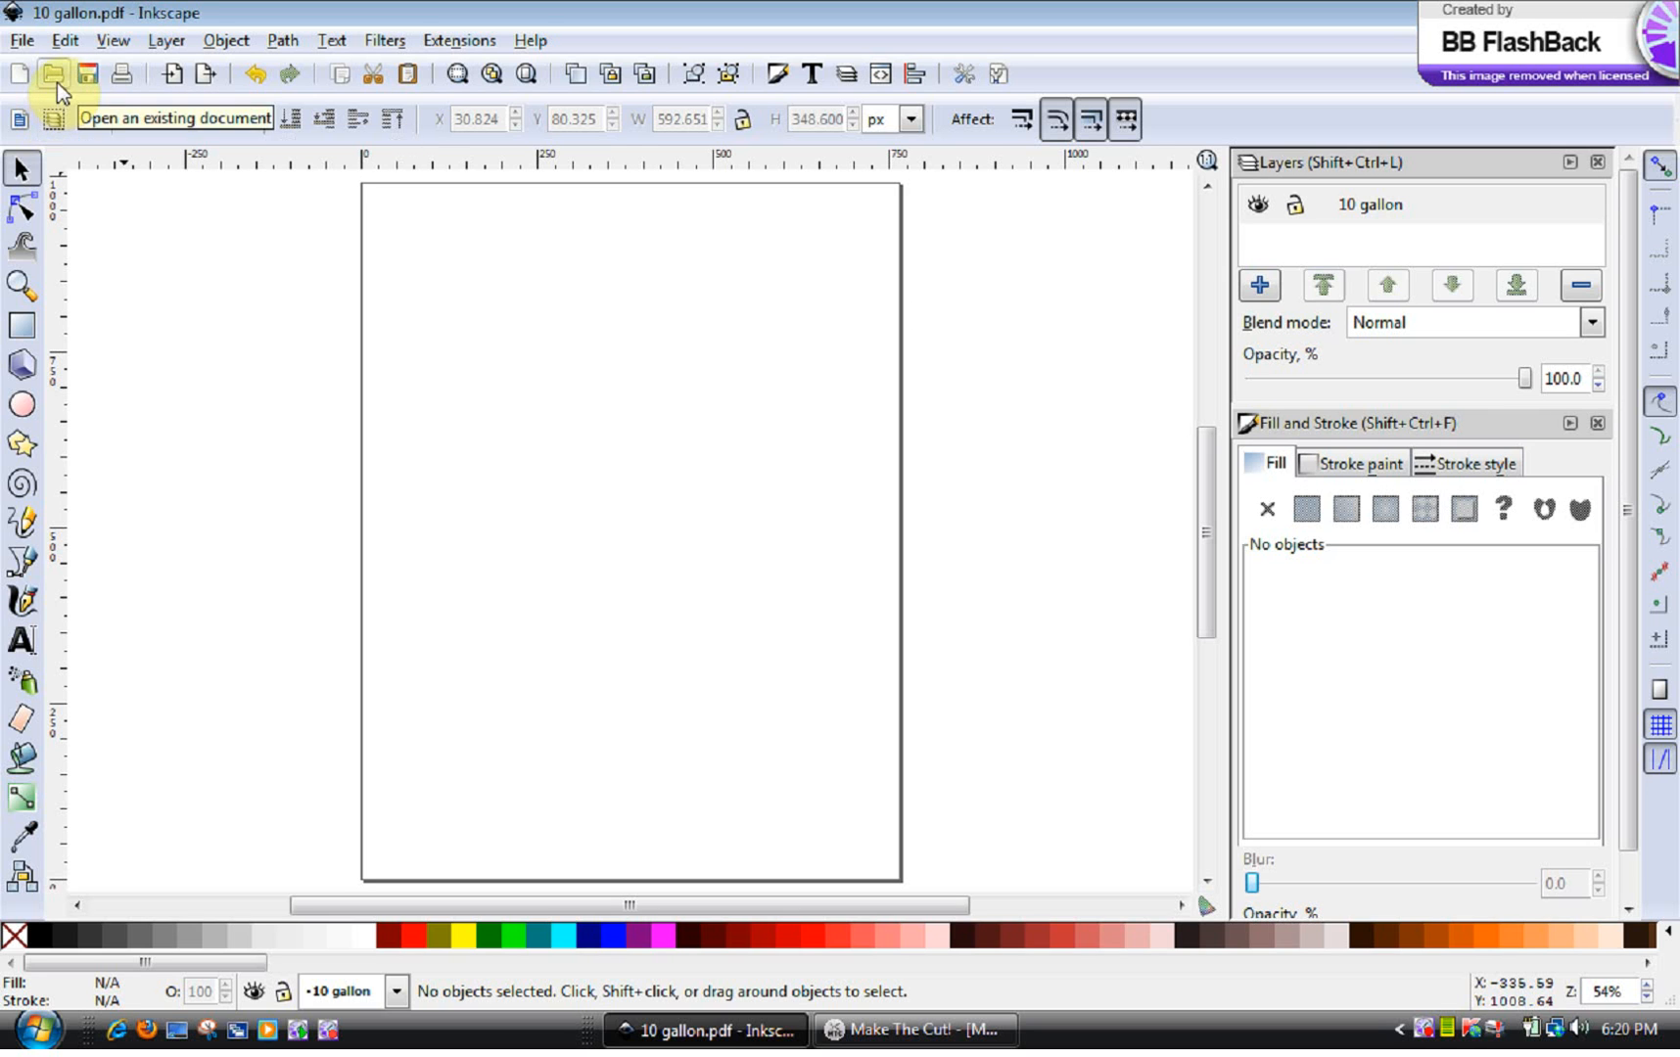
{"action": "left_click", "coordinate": [57, 78]}
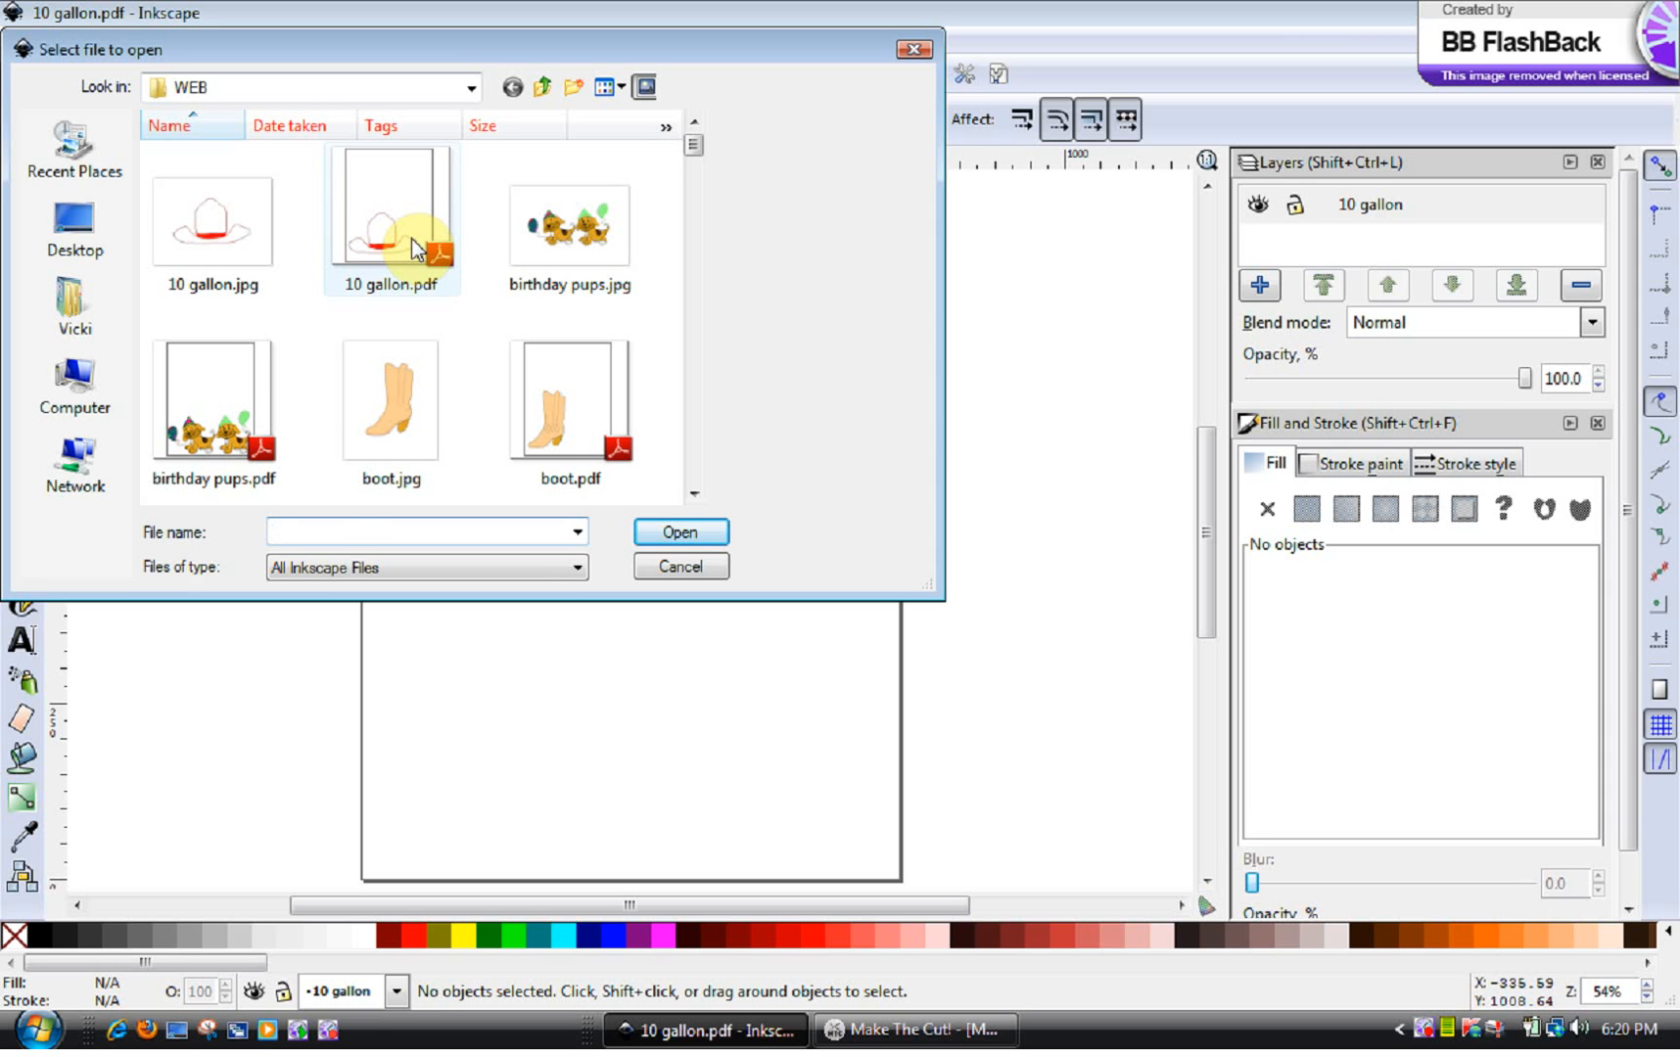
{"action": "left_click", "coordinate": [412, 247]}
{"action": "double_click", "coordinate": [412, 246]}
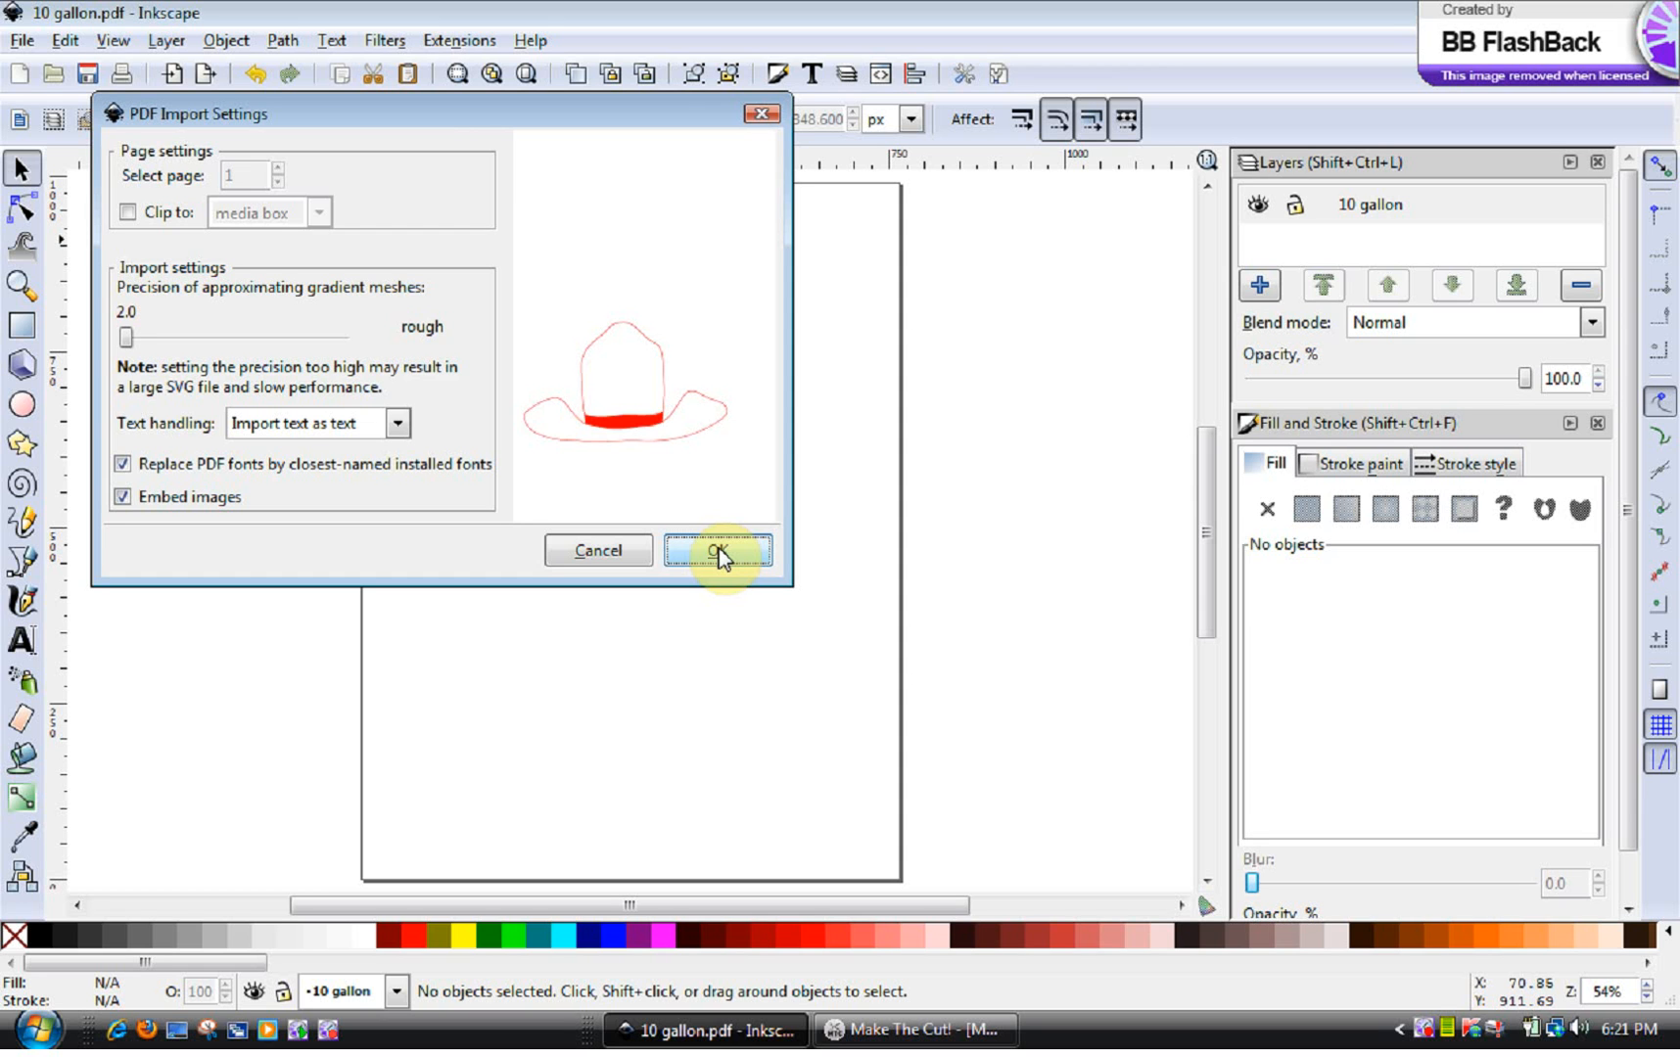
Accept the import settings so the red-outlined hat lands on the page in a new window.
{"action": "left_click", "coordinate": [719, 548]}
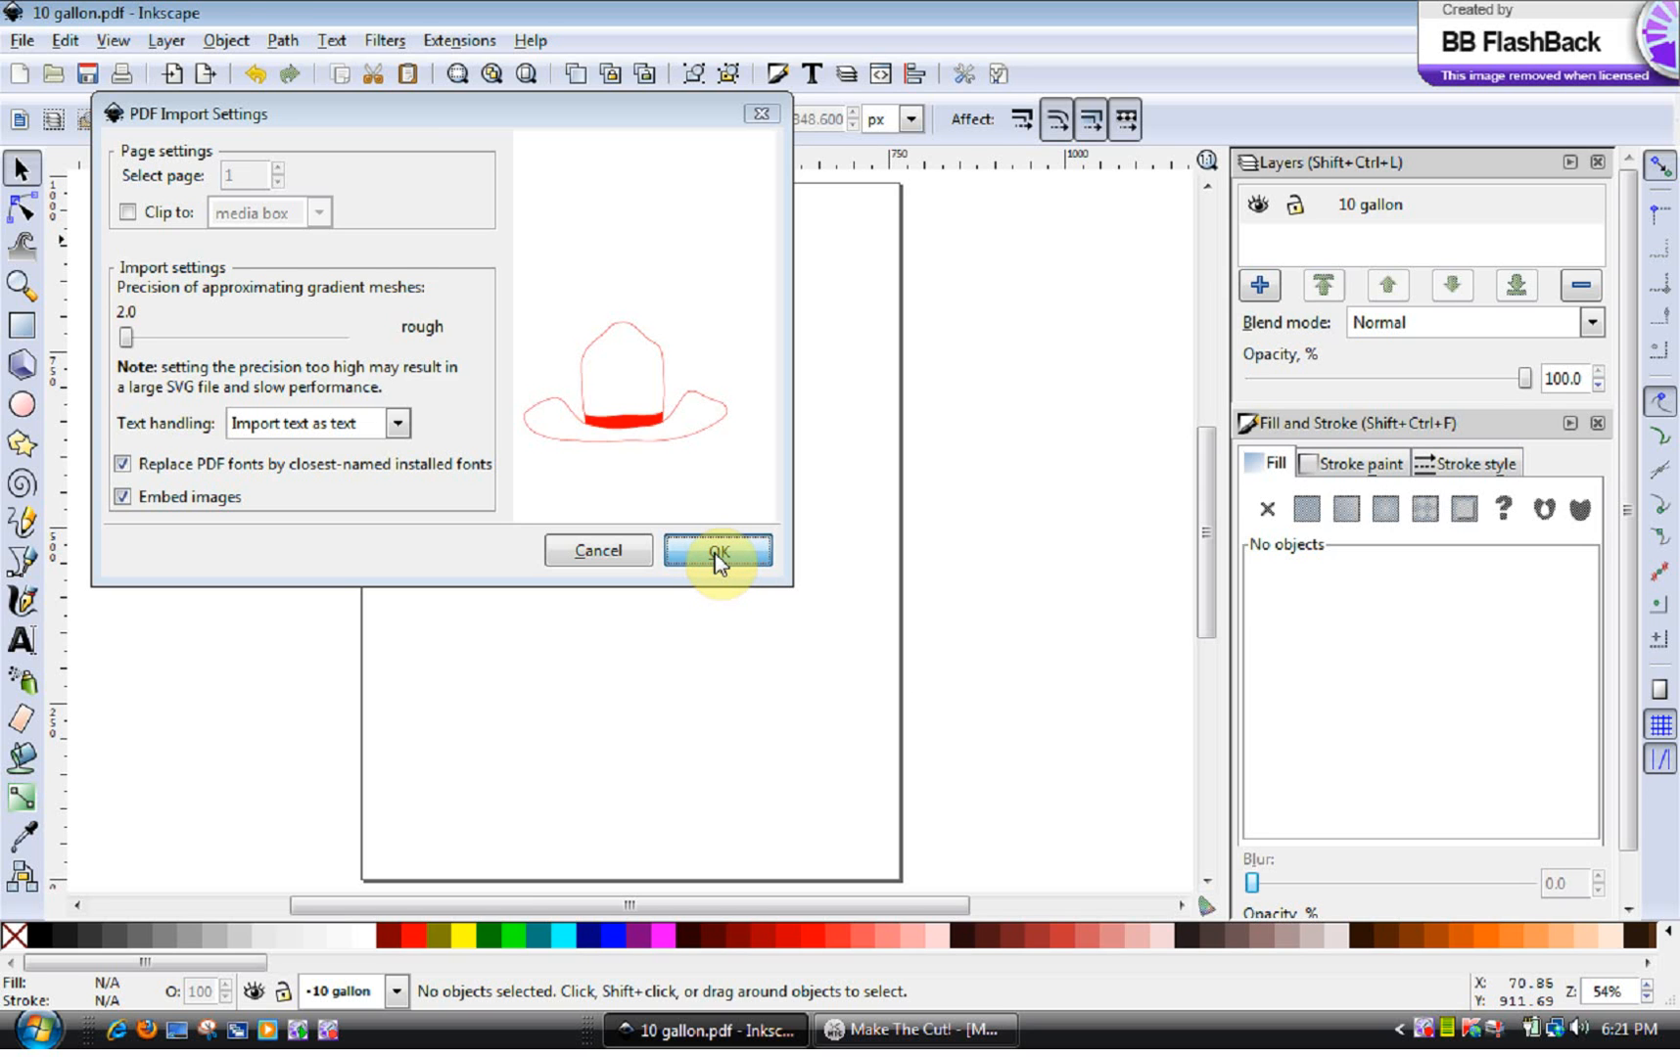
{"action": "left_click", "coordinate": [716, 552]}
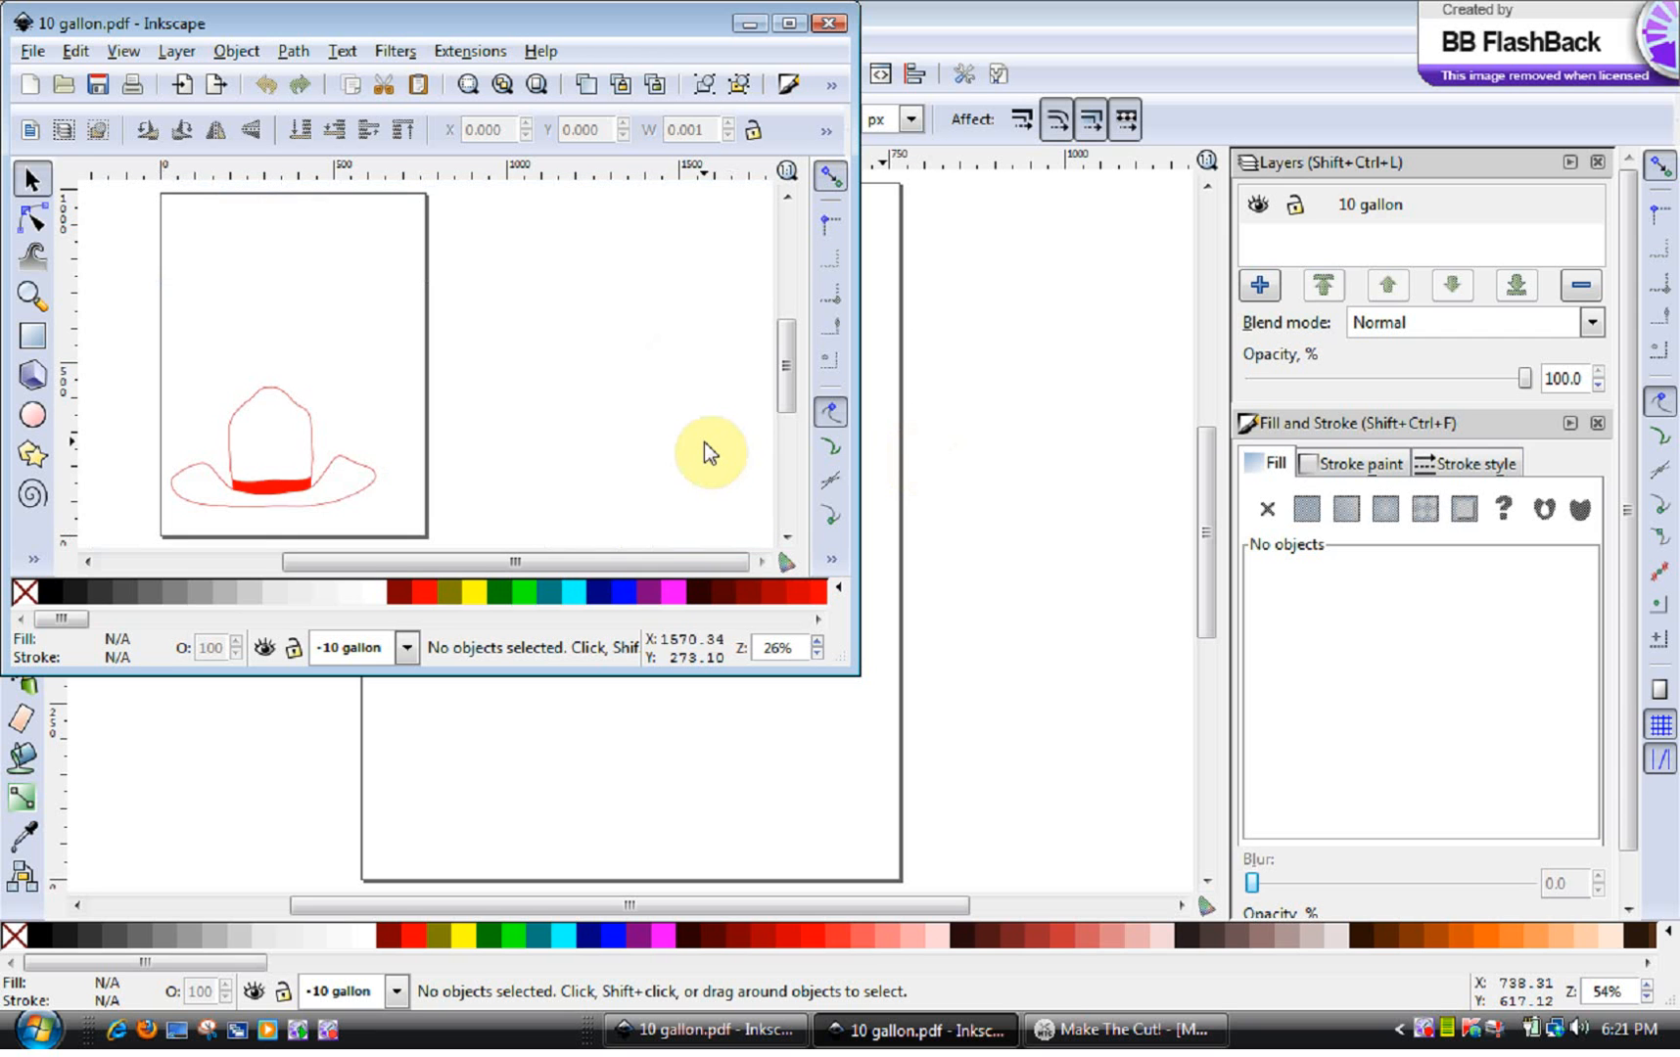
Maximize the hat document and select the imported six-object hat group.
{"action": "left_click", "coordinate": [793, 22]}
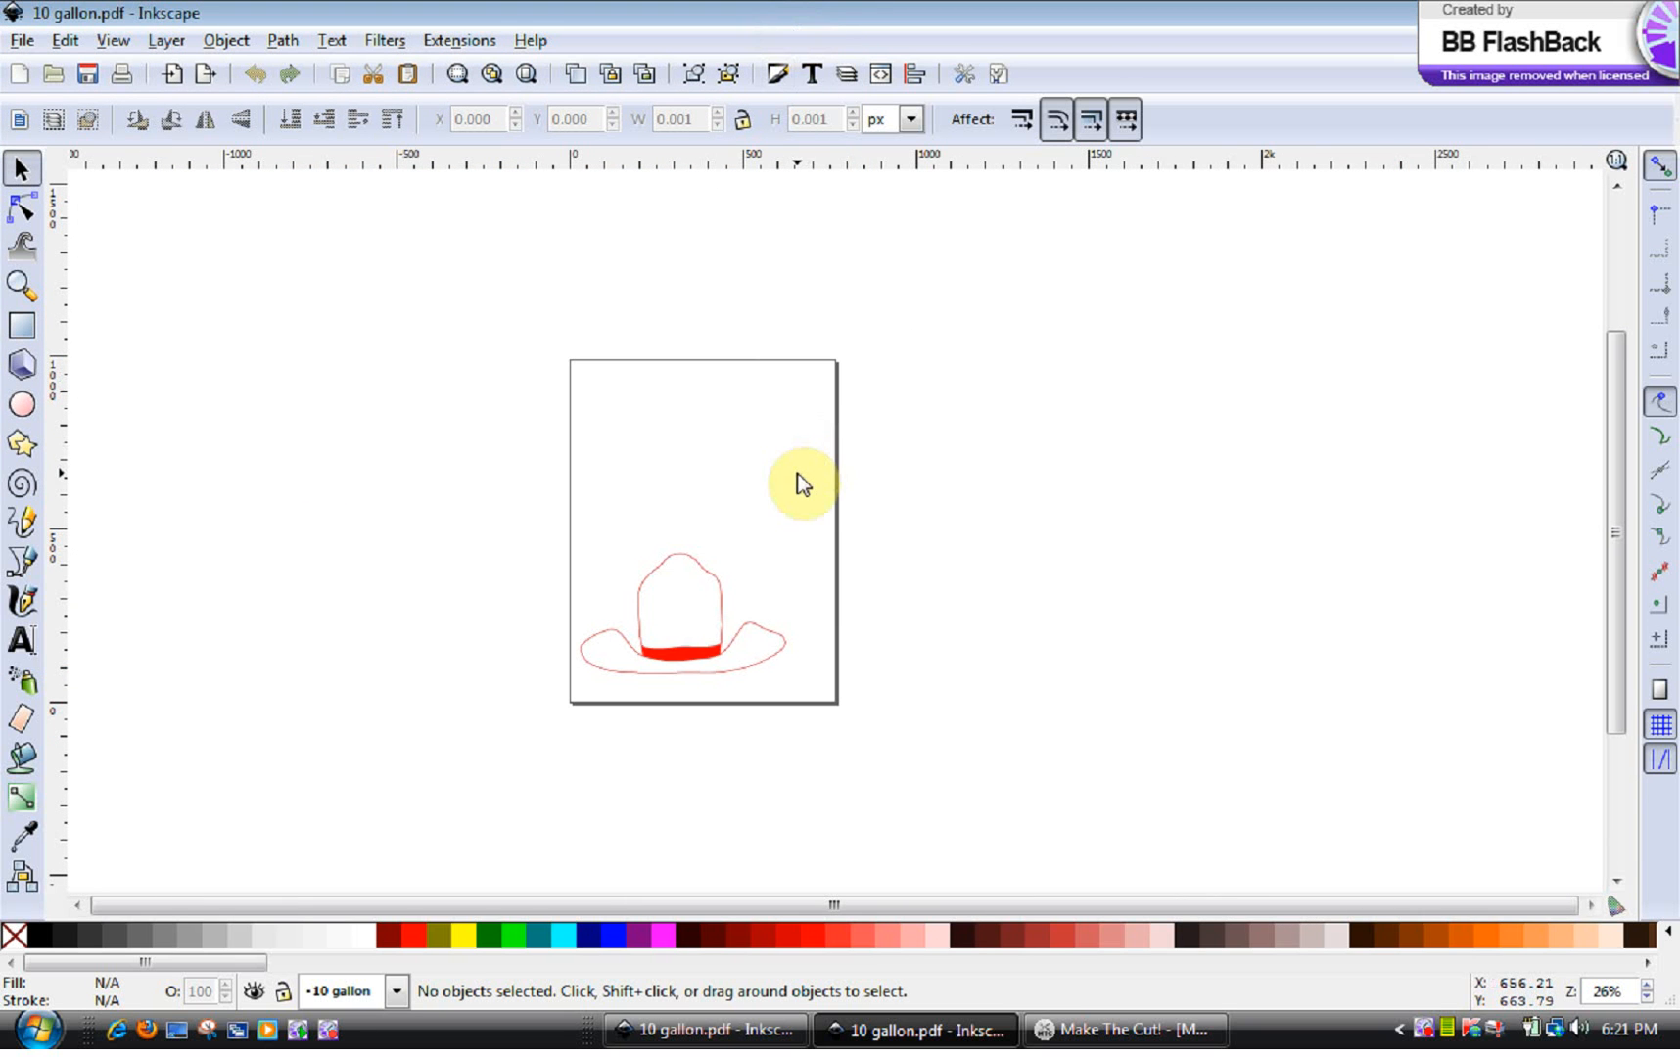
{"action": "left_click", "coordinate": [709, 609]}
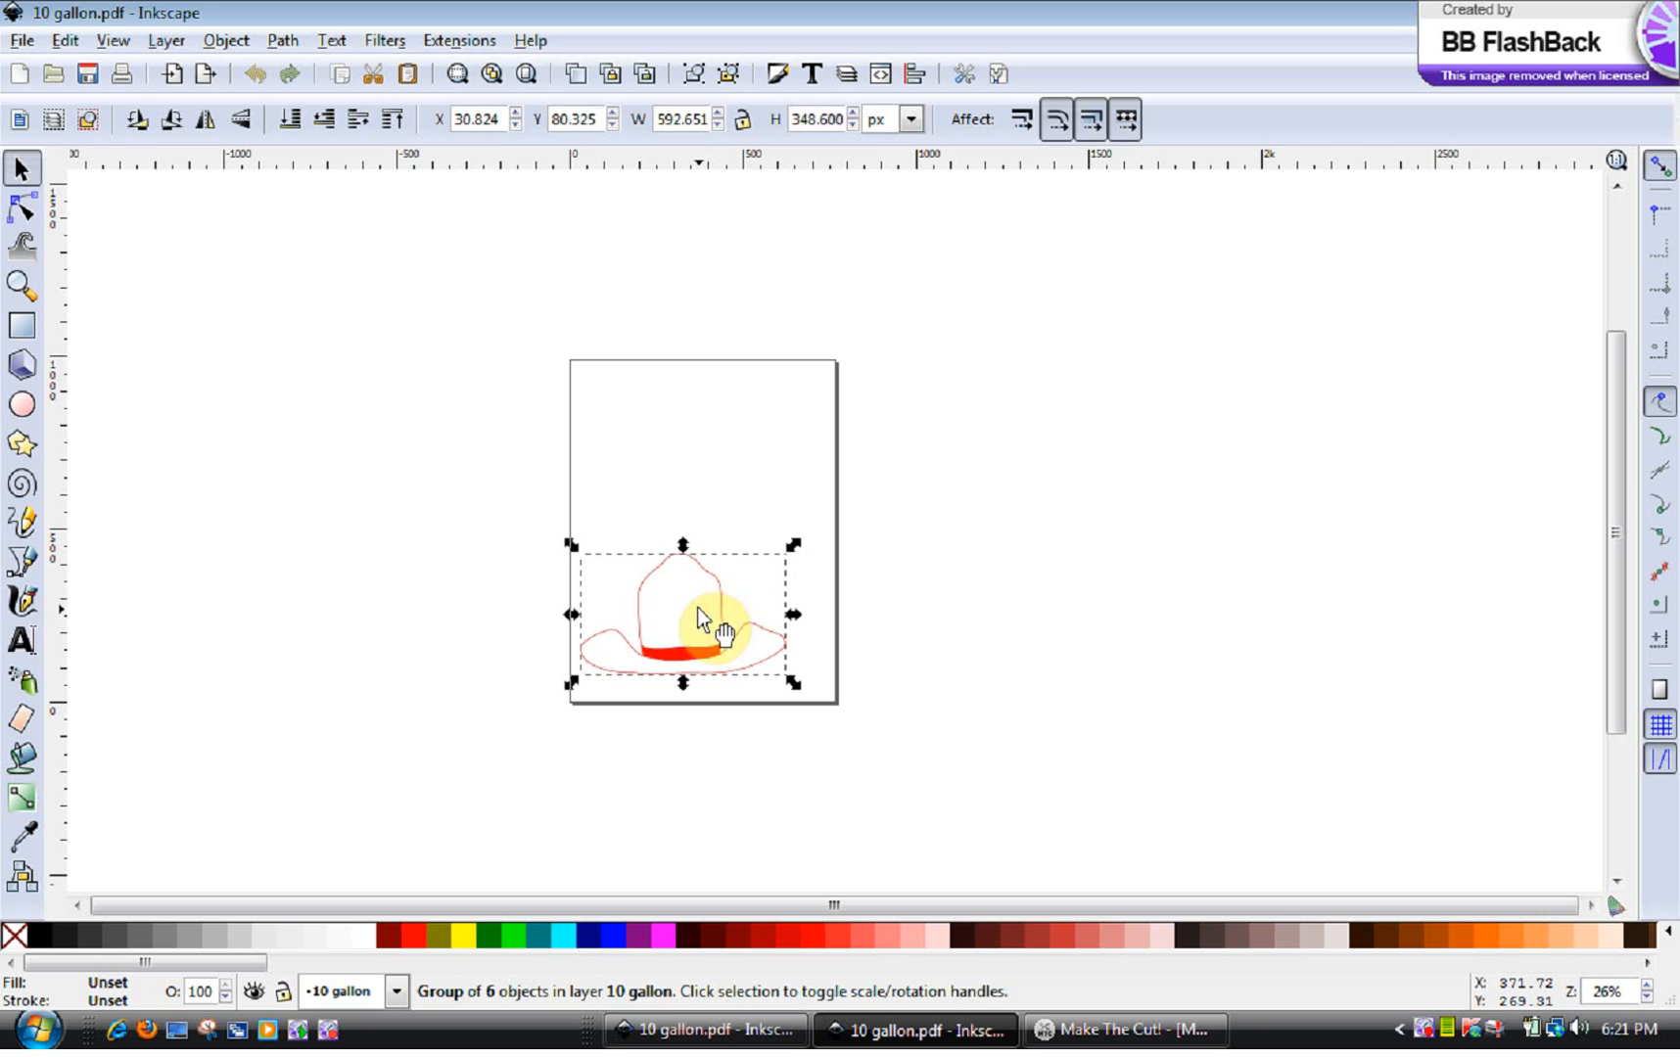
{"action": "left_click", "coordinate": [800, 524]}
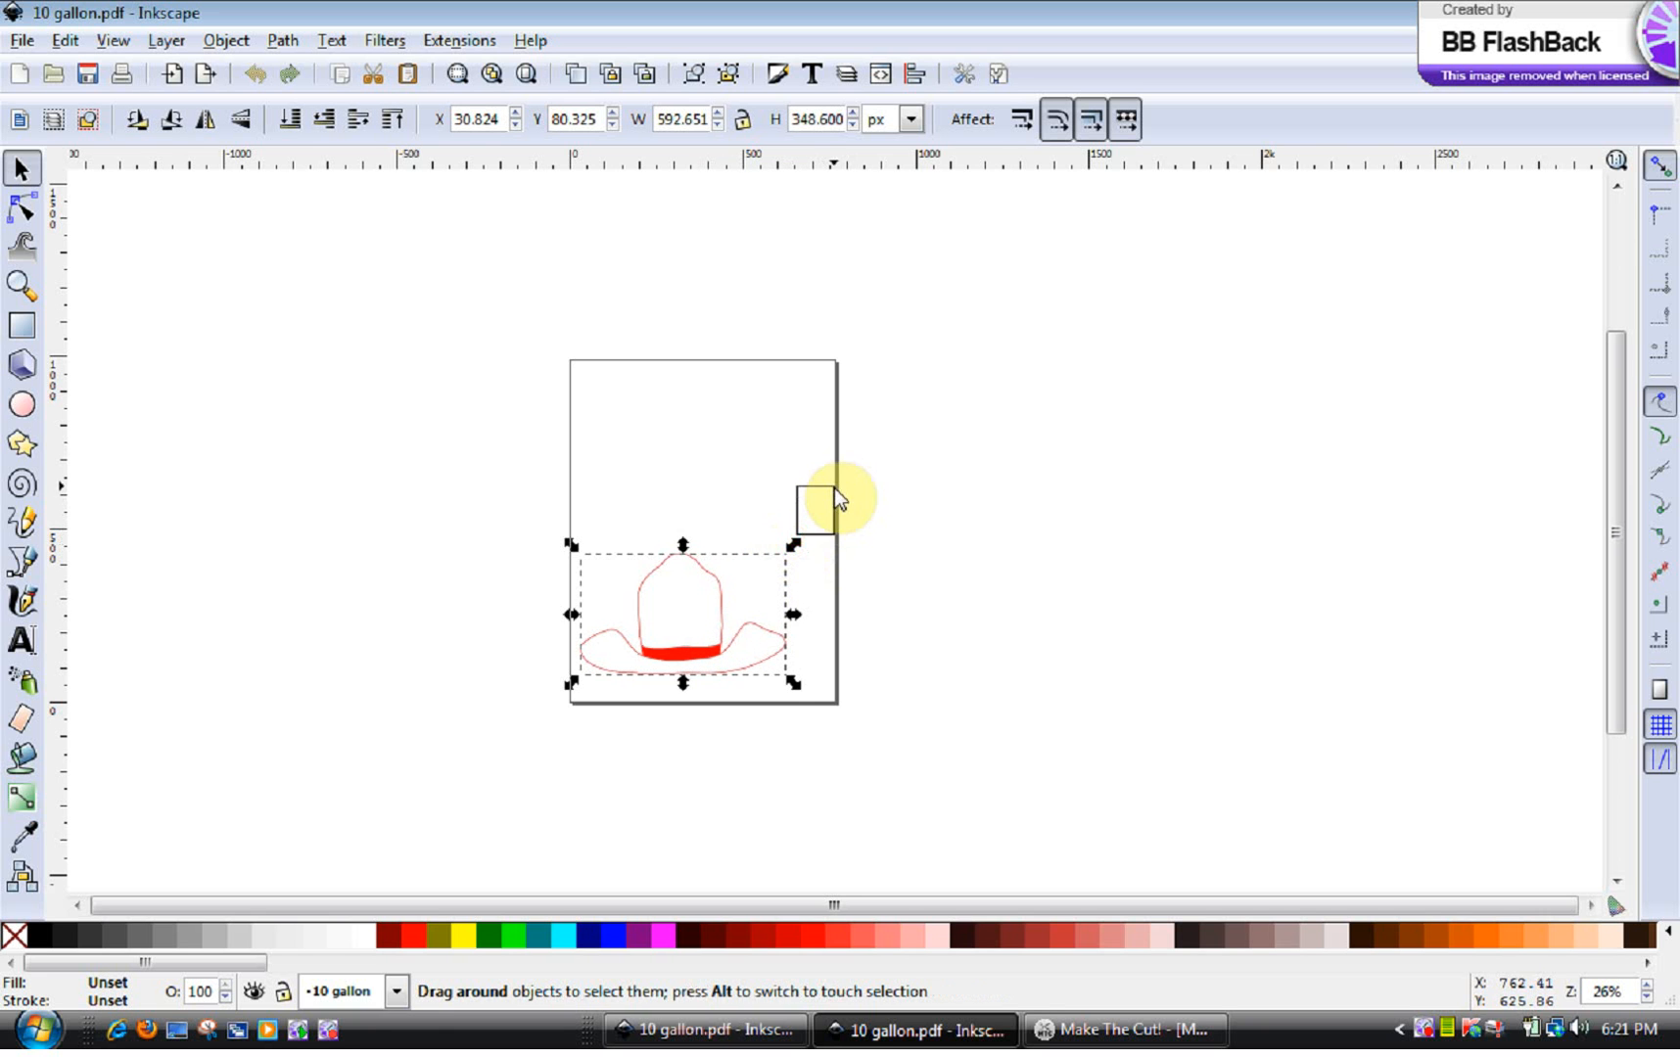
{"action": "left_click", "coordinate": [720, 599]}
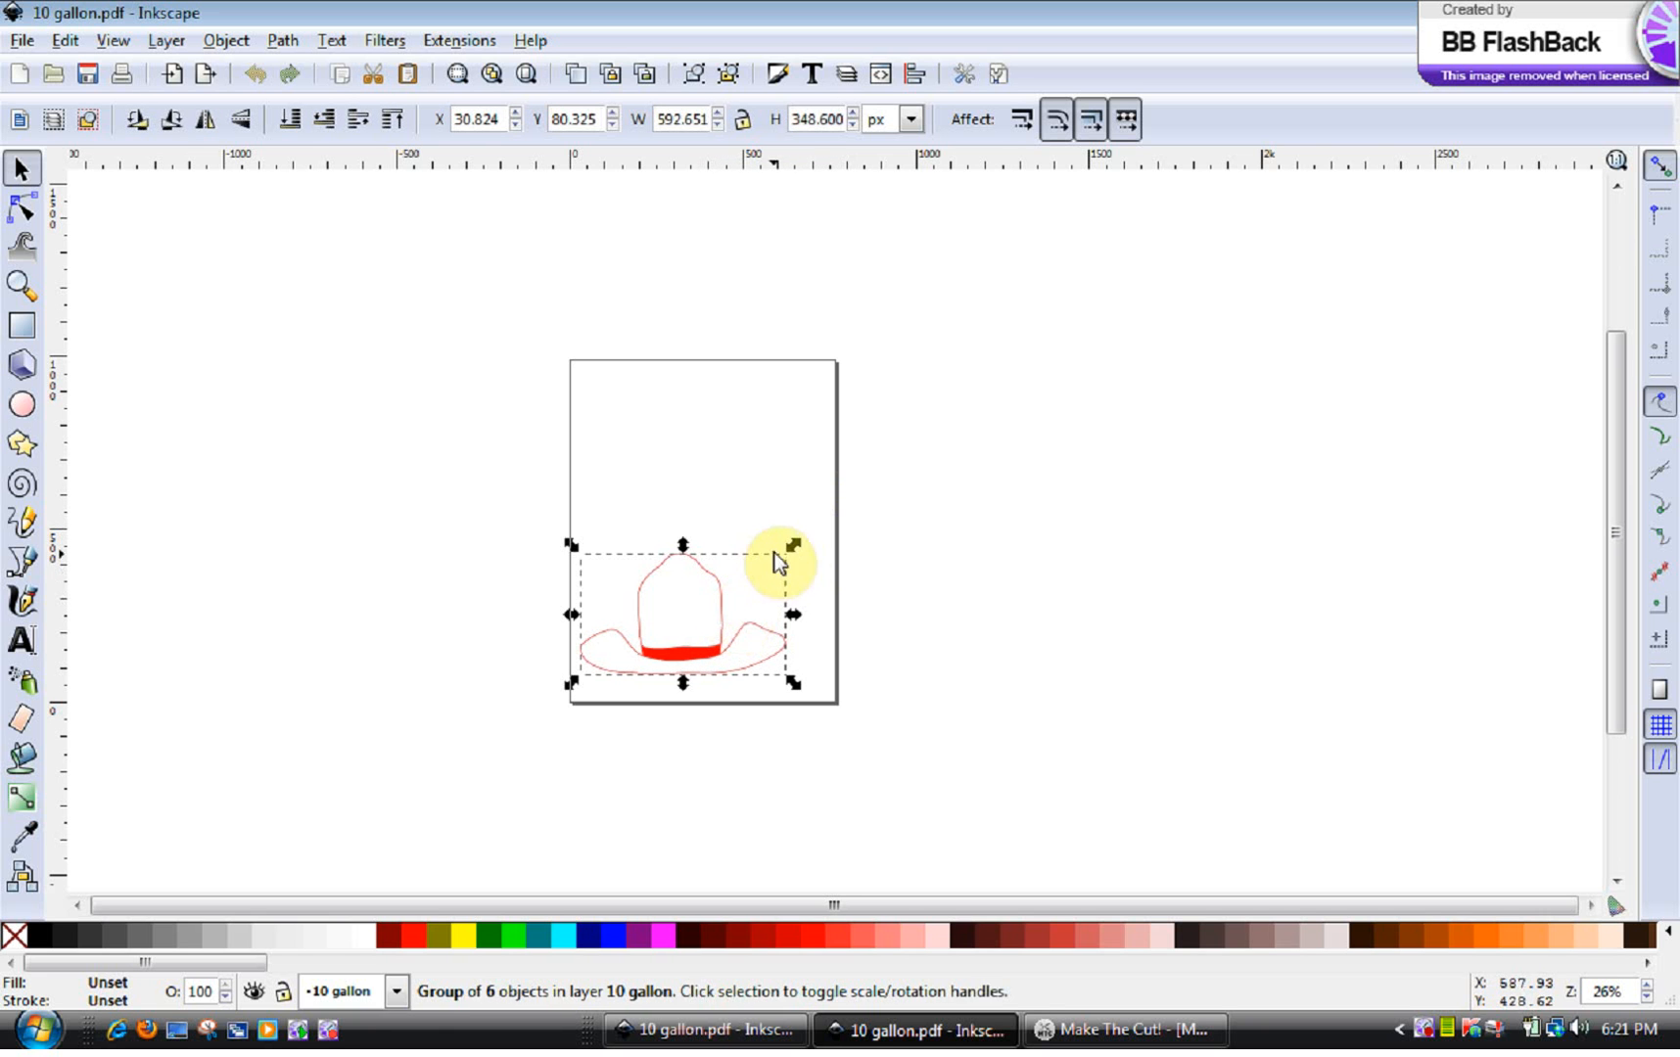
{"action": "left_click_drag", "start_coordinate": [794, 547], "coordinate": [827, 527]}
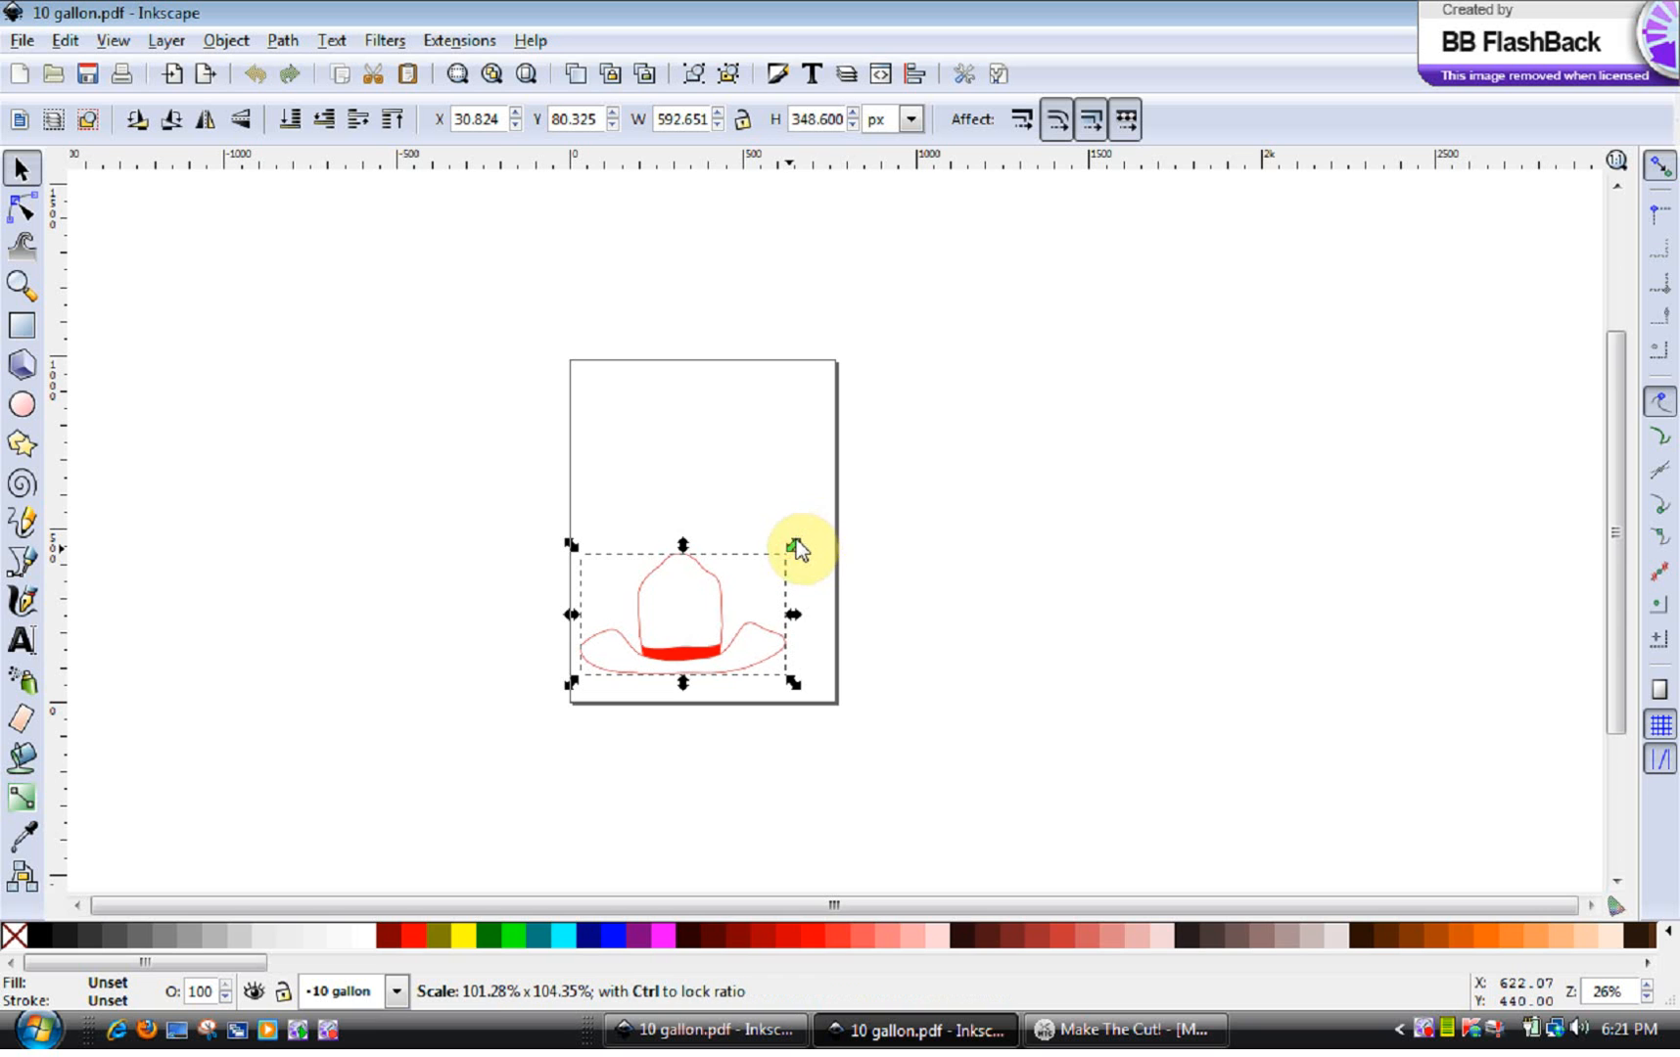
{"action": "left_click", "coordinate": [765, 577]}
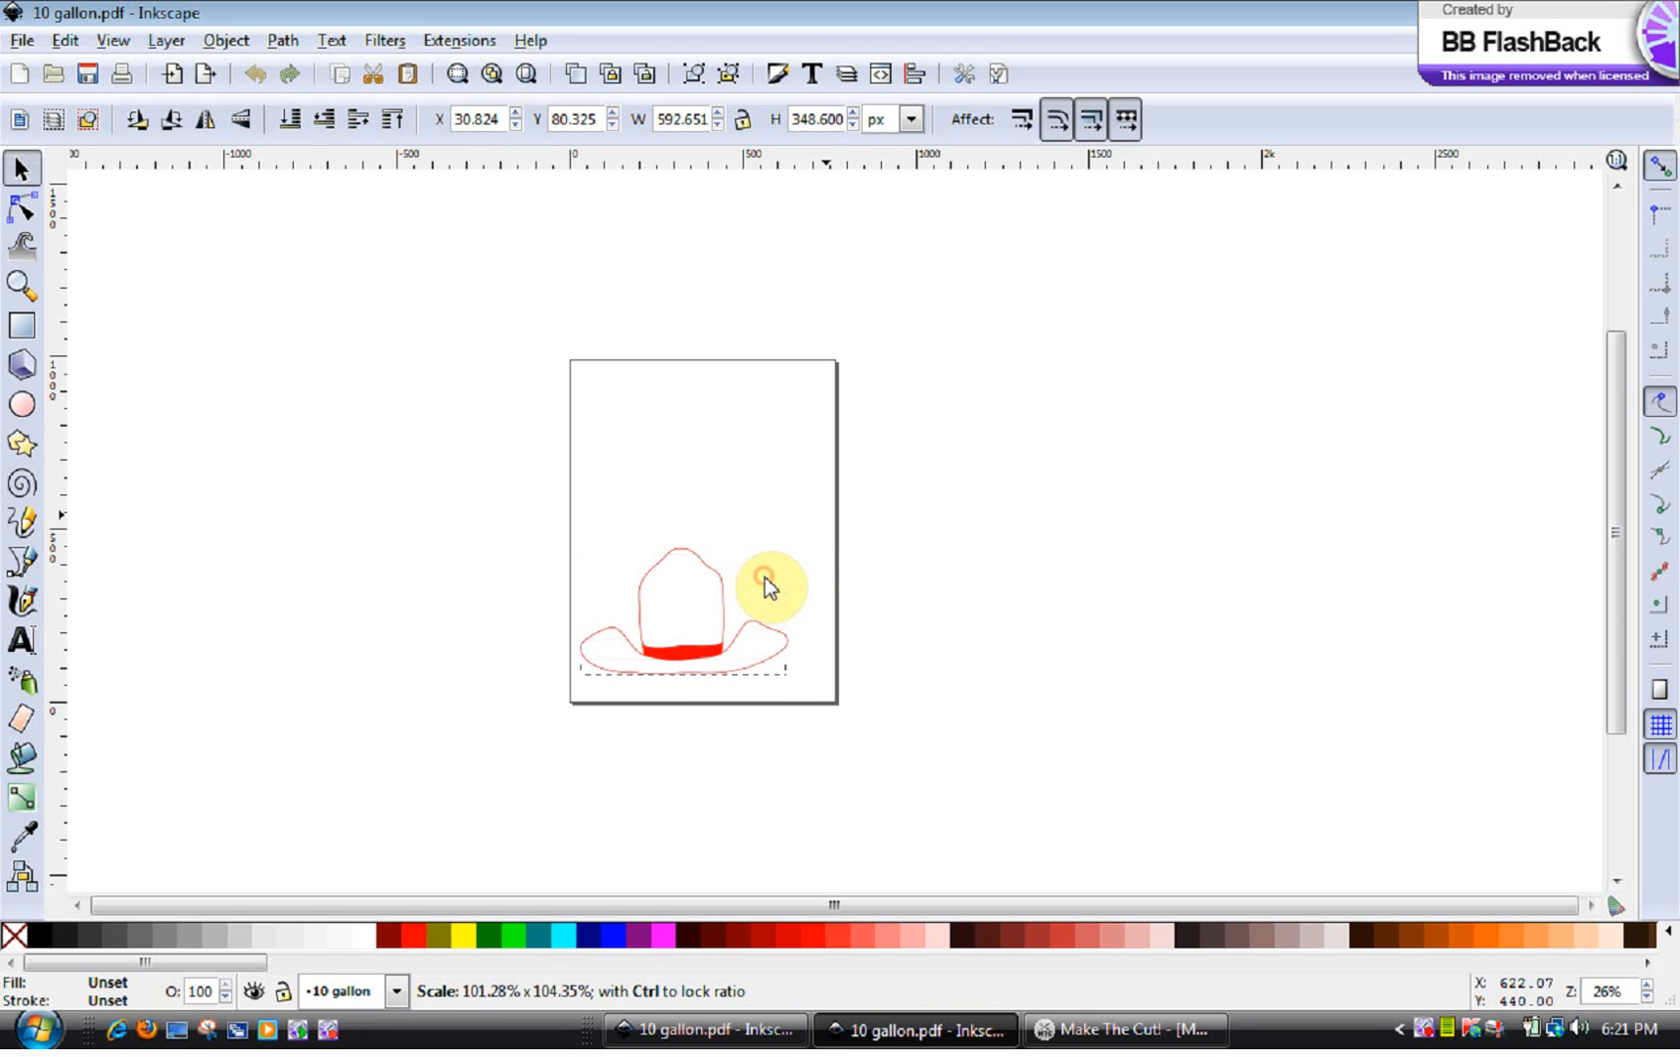
{"action": "left_click", "coordinate": [720, 578]}
Stretch the hat group taller from its top-middle handle, keeping the width about the same.
{"action": "mouse_move", "coordinate": [684, 551]}
{"action": "left_mouse_down"}
{"action": "mouse_move", "coordinate": [692, 487]}
{"action": "mouse_move", "coordinate": [663, 560]}
{"action": "left_mouse_up"}
{"action": "left_click", "coordinate": [680, 583]}
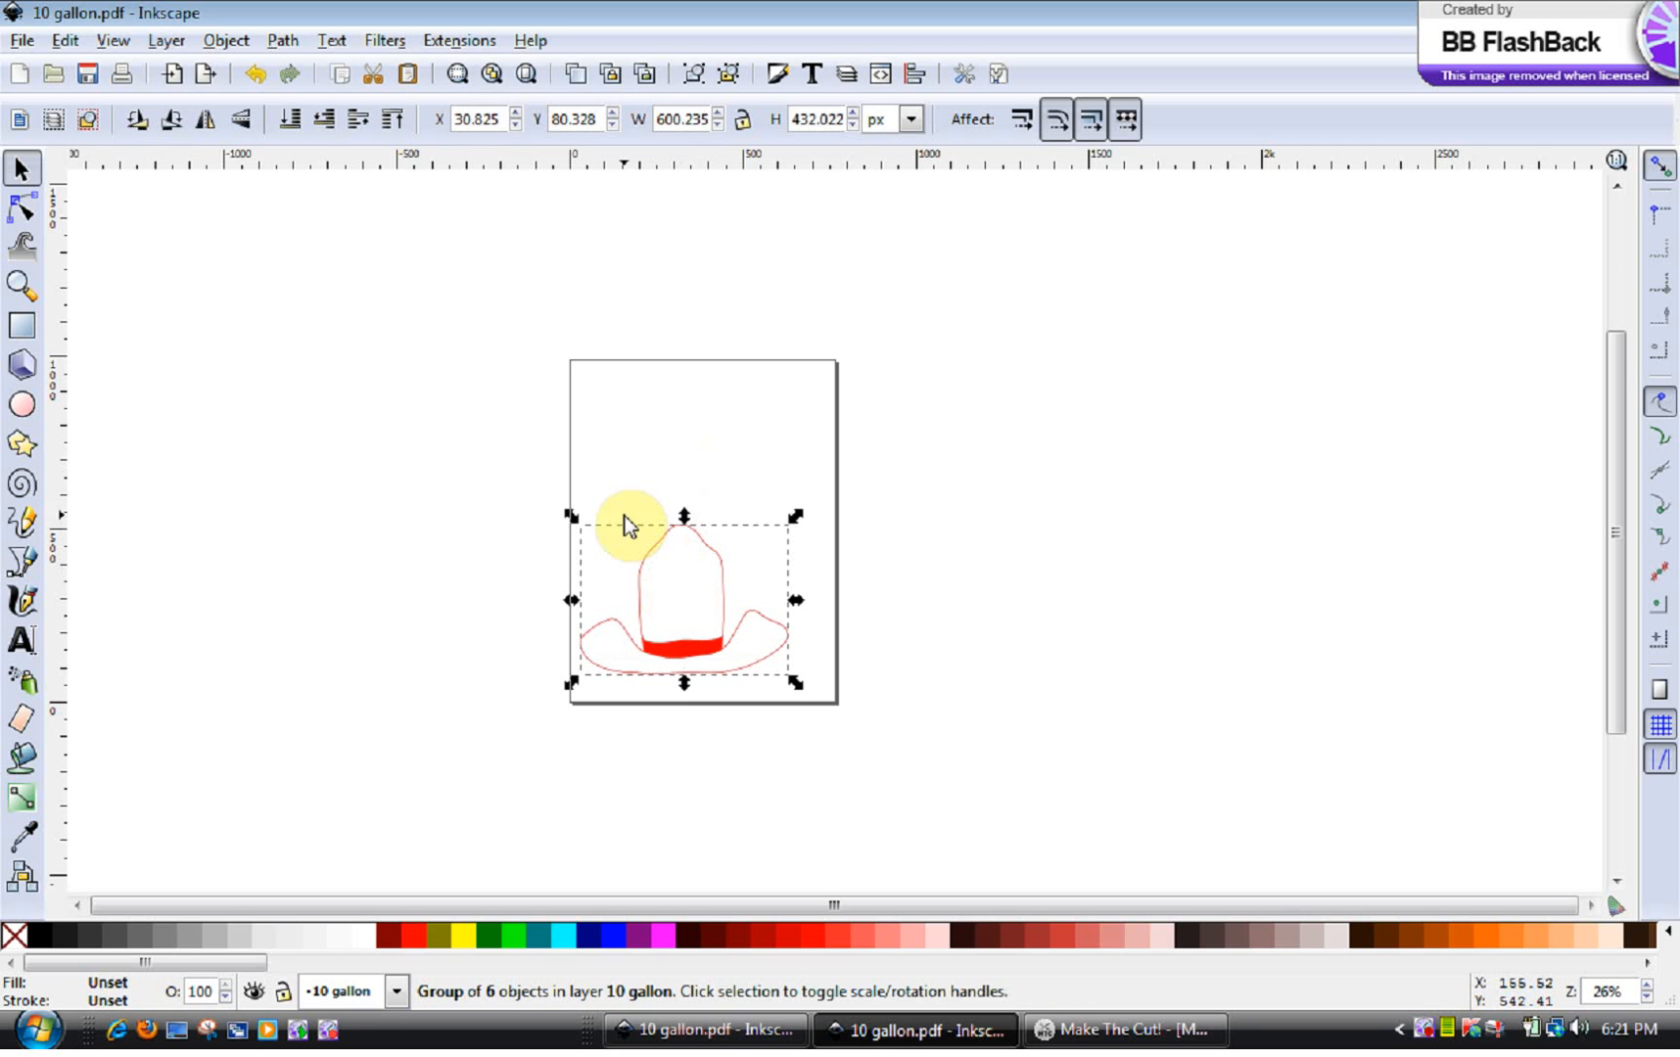
{"action": "left_click_drag", "start_coordinate": [571, 476], "coordinate": [802, 657]}
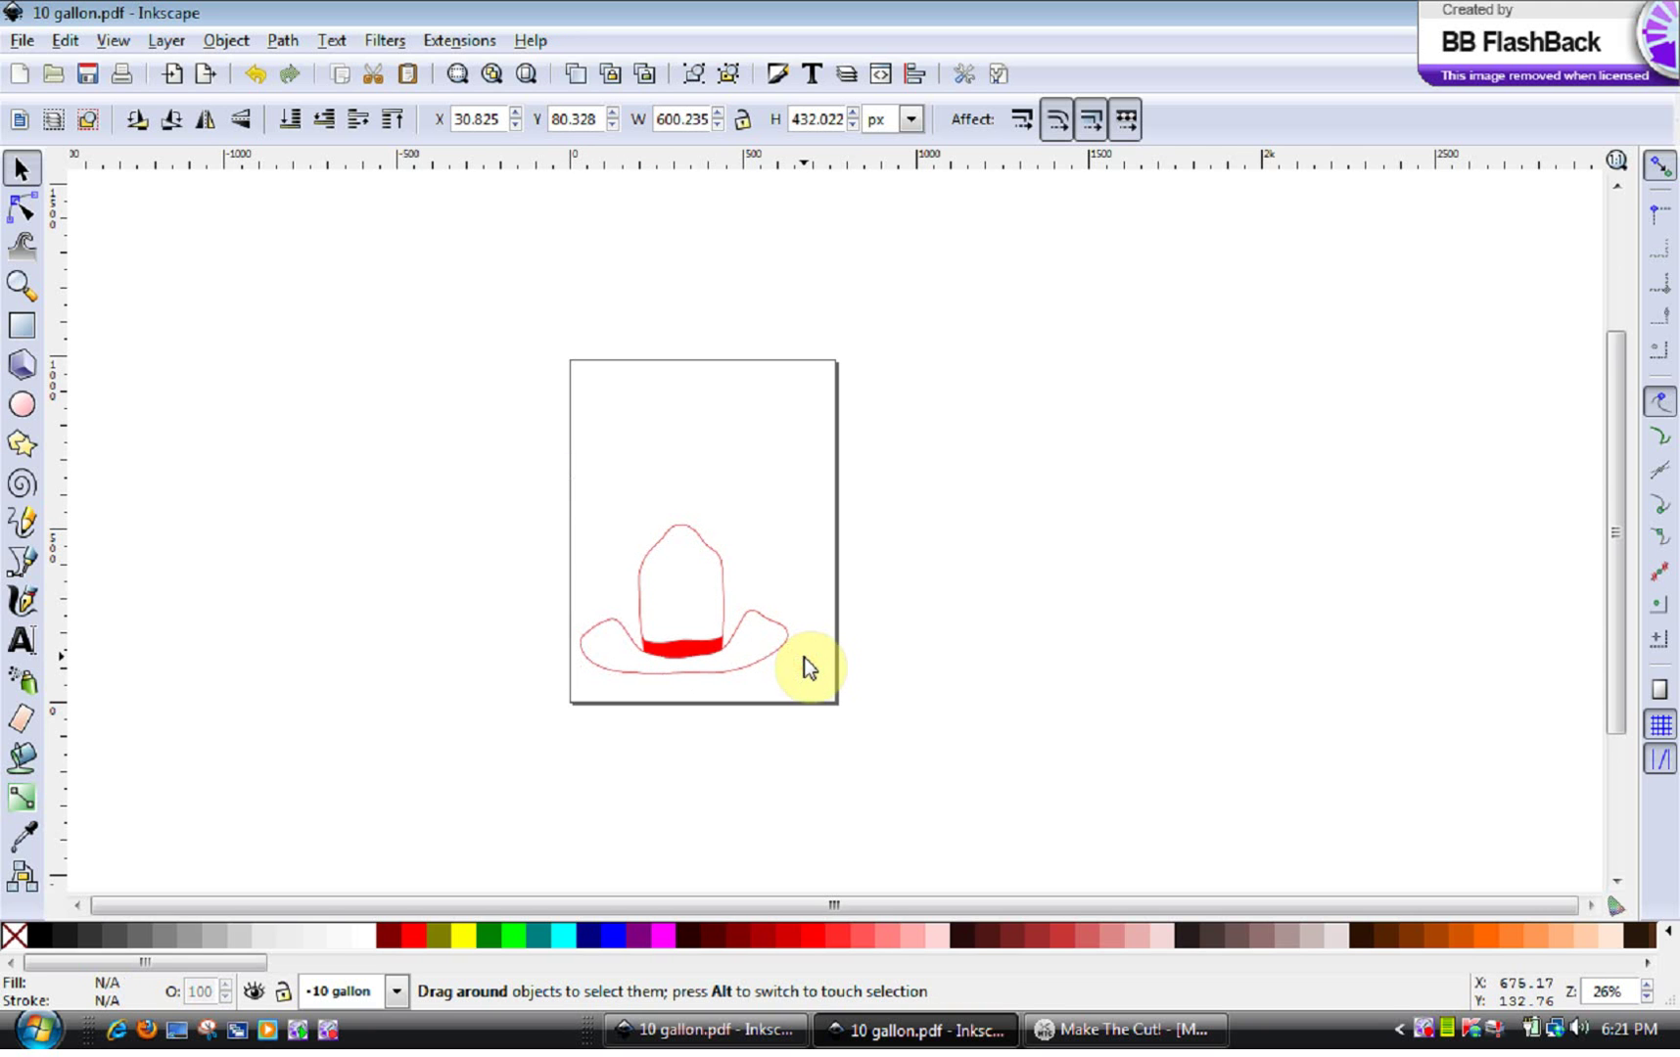
{"action": "left_click", "coordinate": [704, 571]}
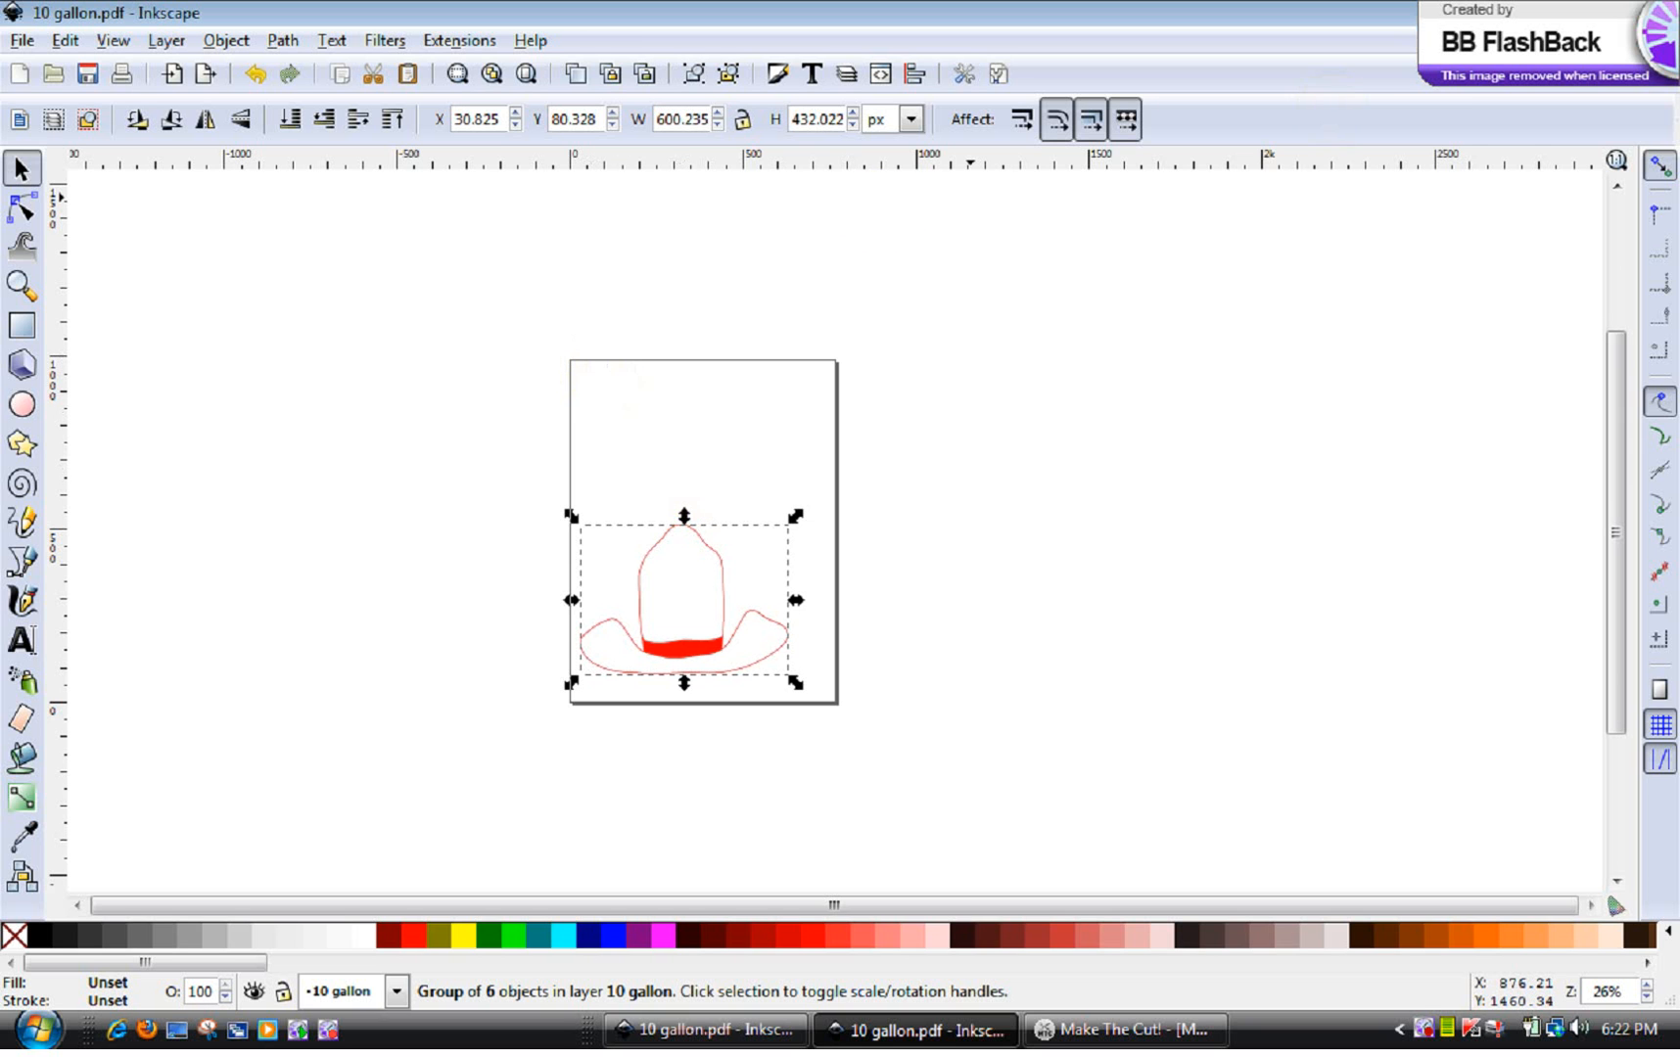
Close both hat document windows without saving, leaving Make The Cut! in front.
{"action": "key", "text": "alt+F4"}
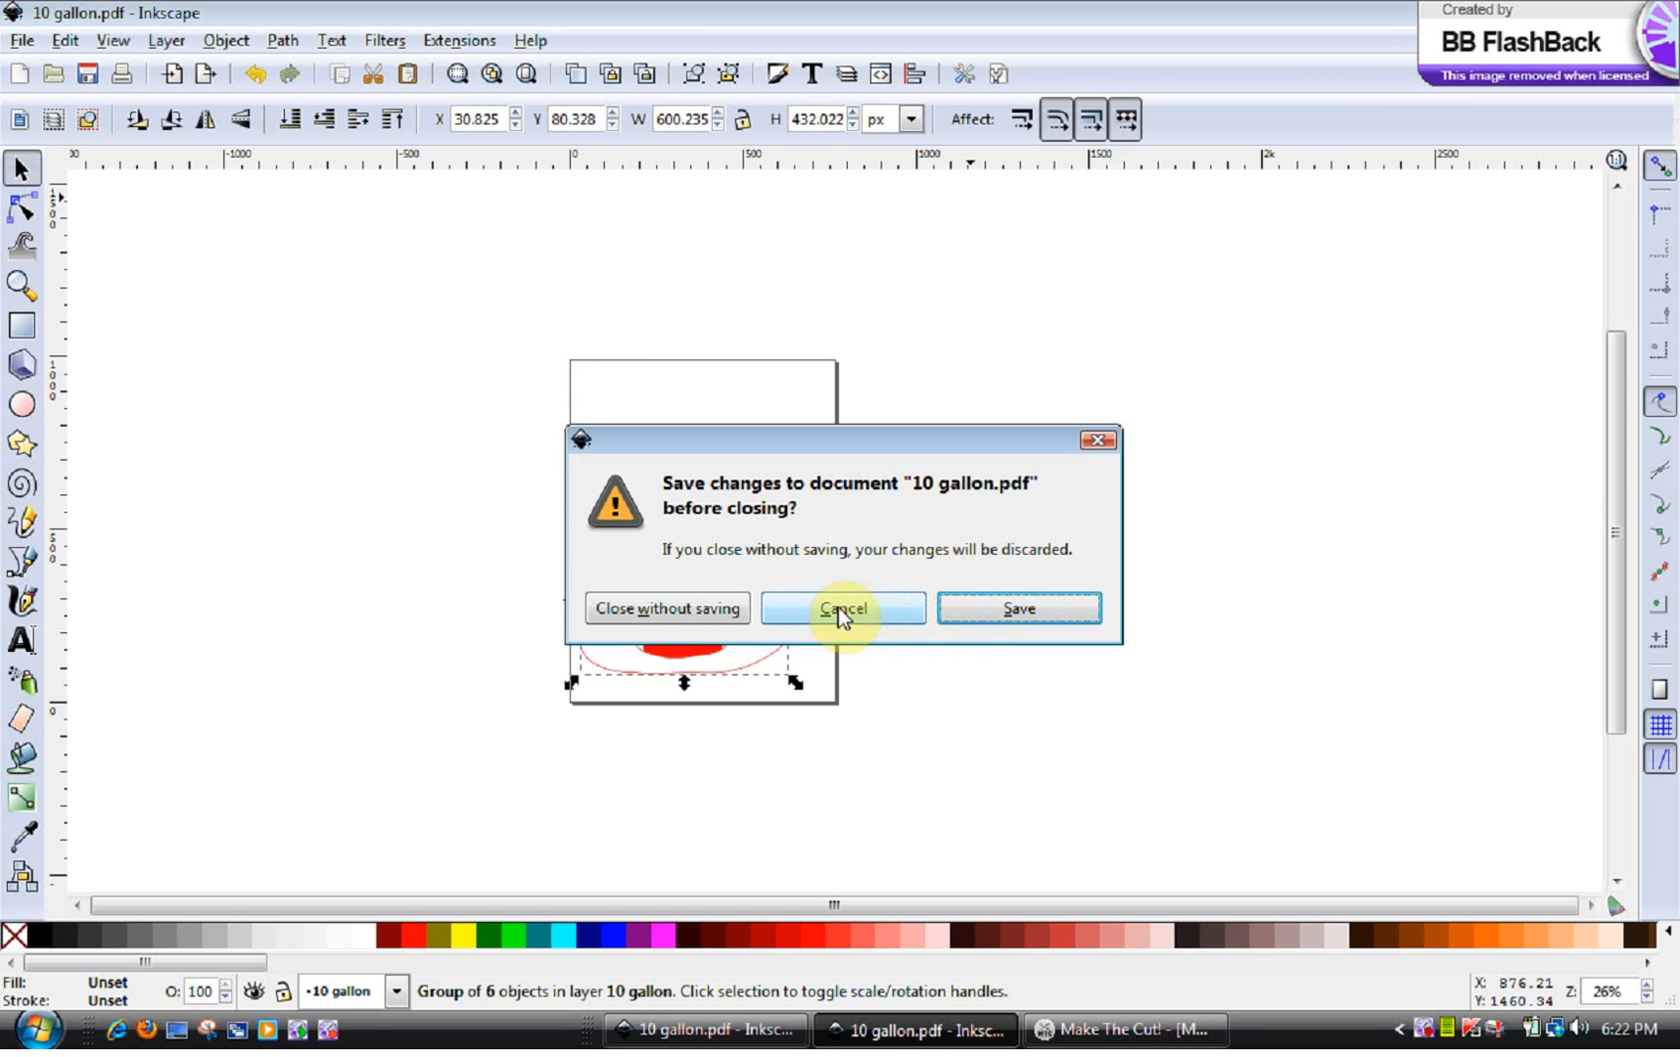
{"action": "left_click", "coordinate": [729, 609]}
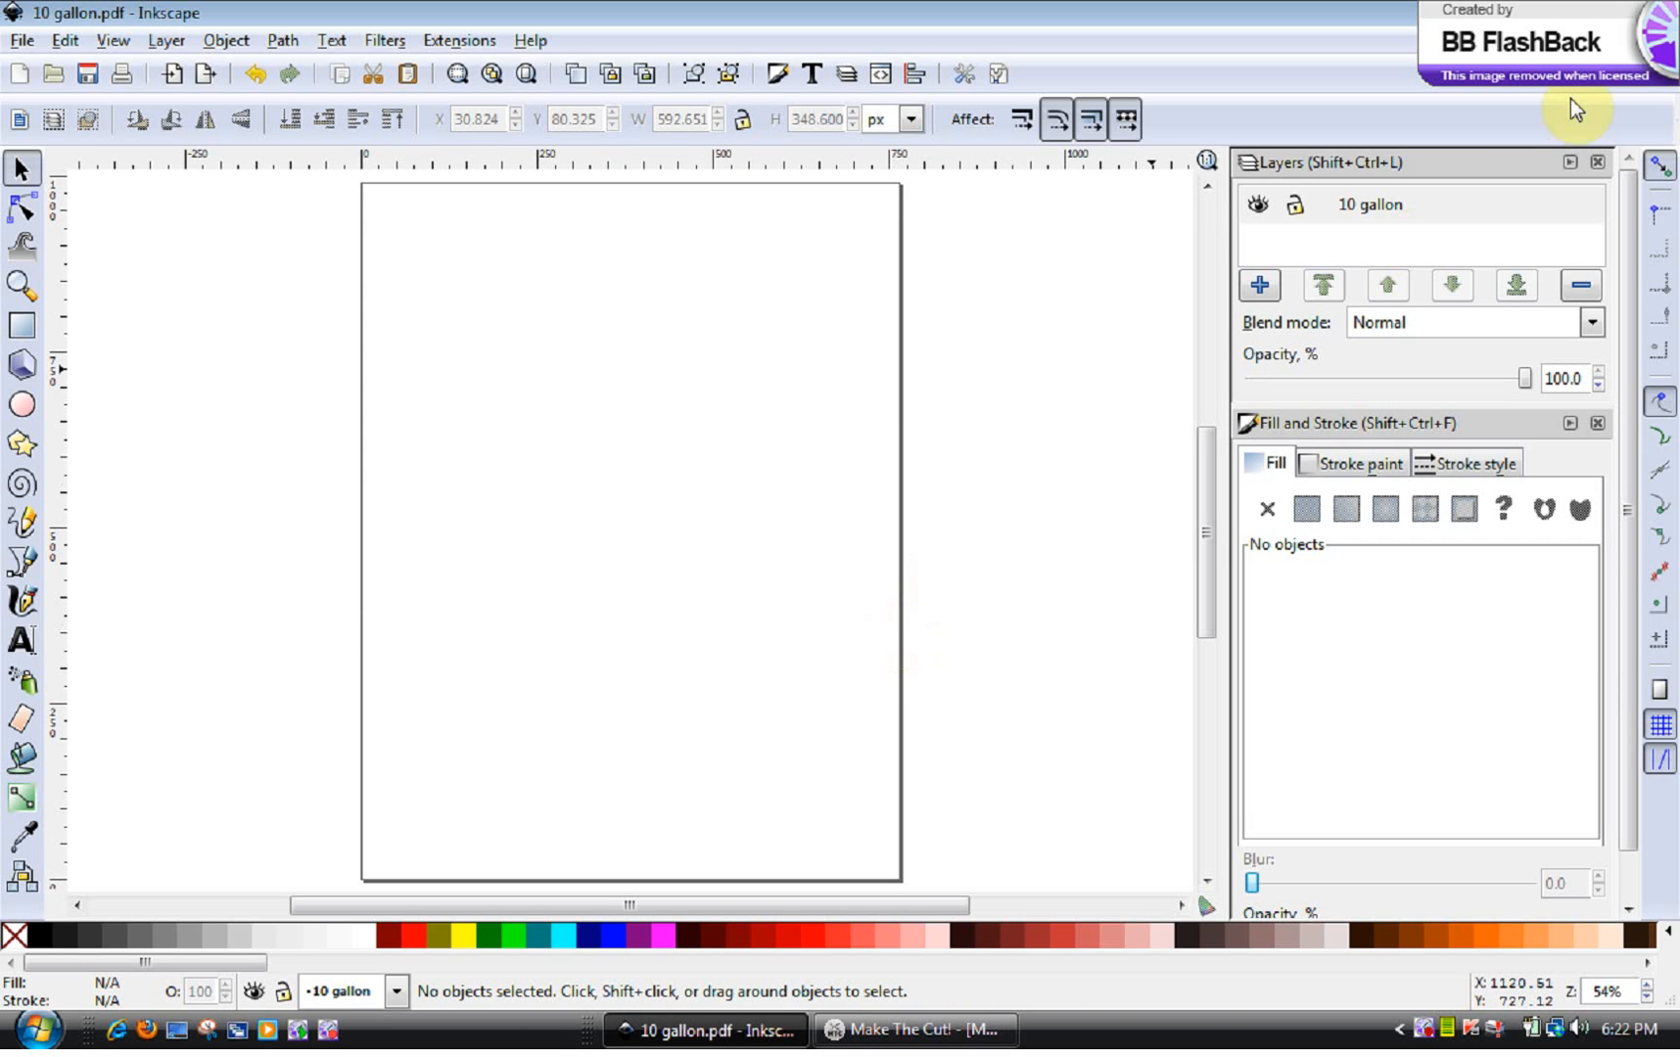
{"action": "key", "text": "ctrl+w"}
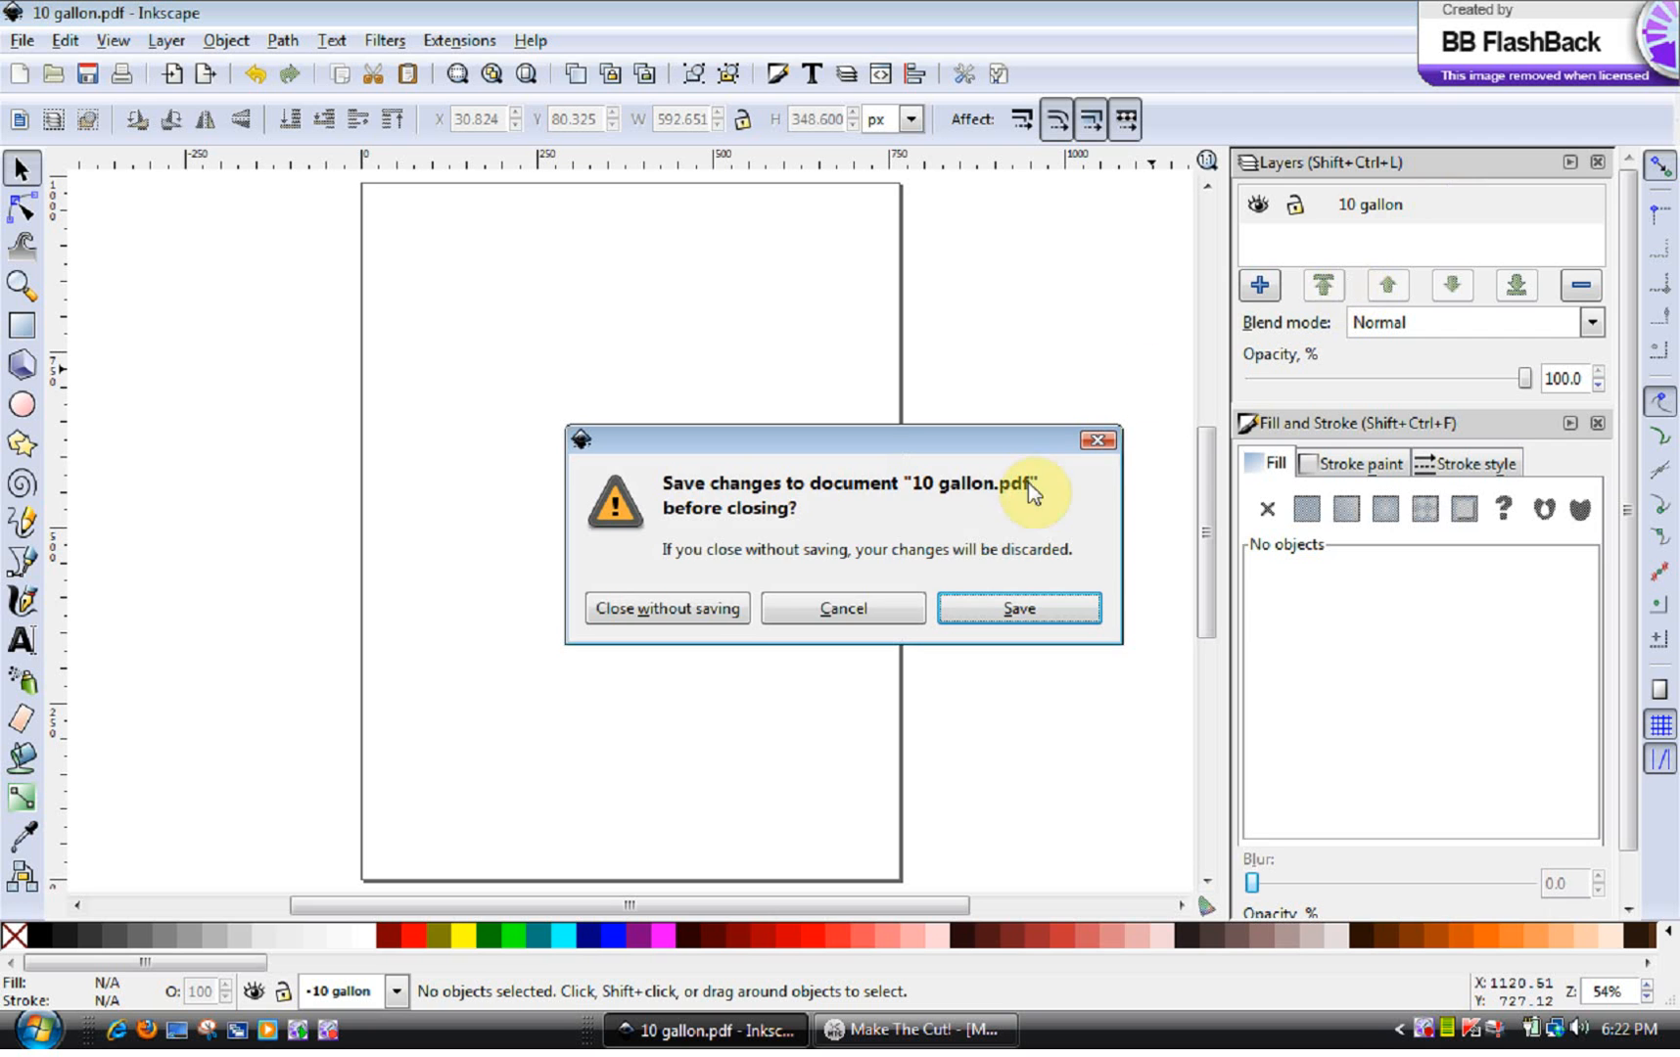
{"action": "left_click", "coordinate": [735, 609]}
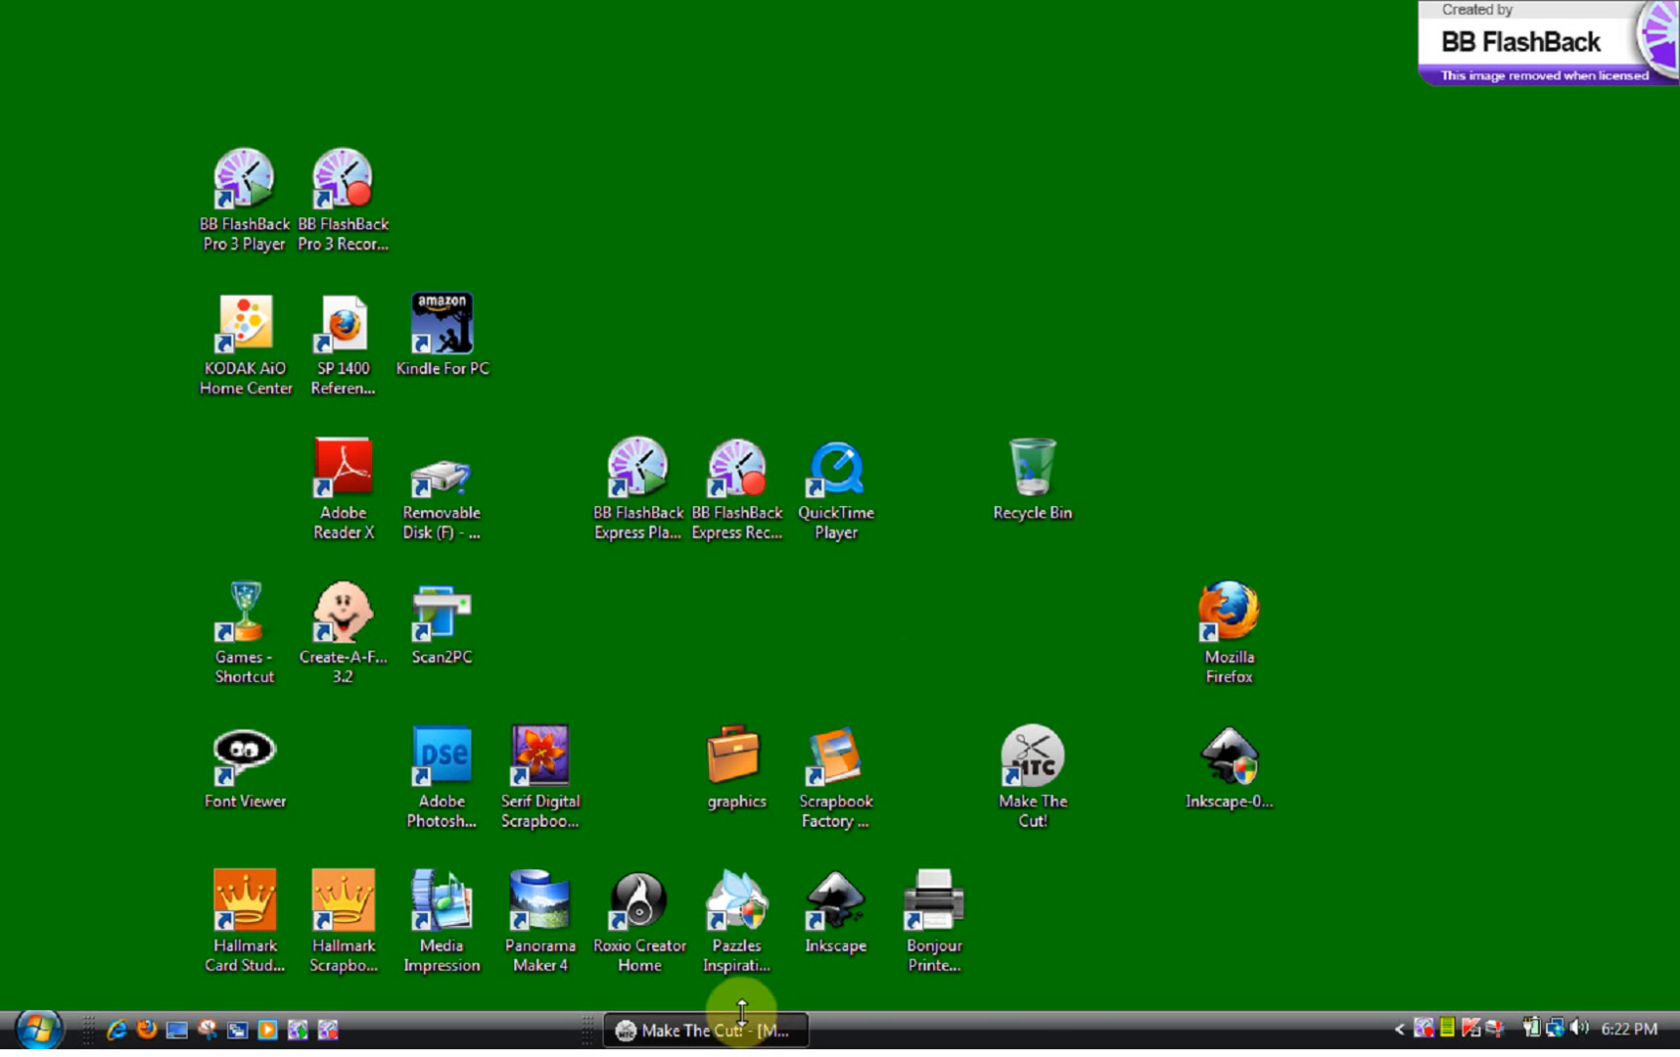
Restore Make The Cut!, cancel its Open Project dialog and show the File import choices including Vector PDF.
{"action": "left_click", "coordinate": [709, 1031]}
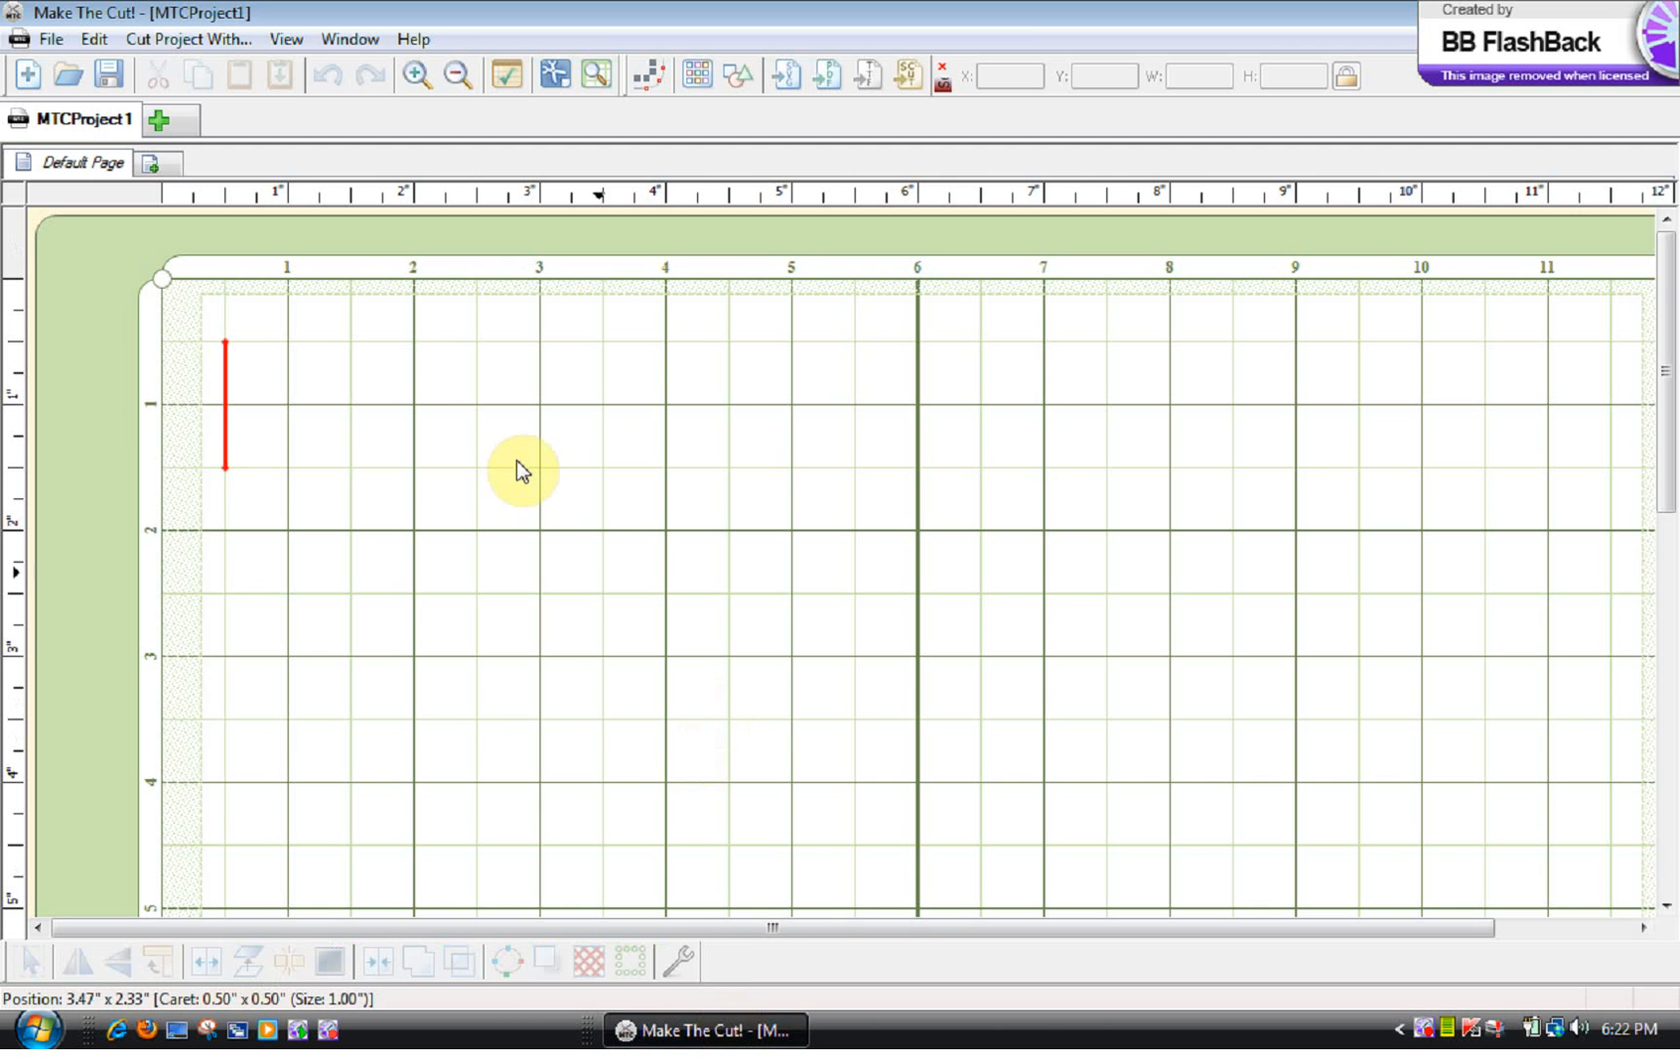
{"action": "left_click", "coordinate": [70, 74]}
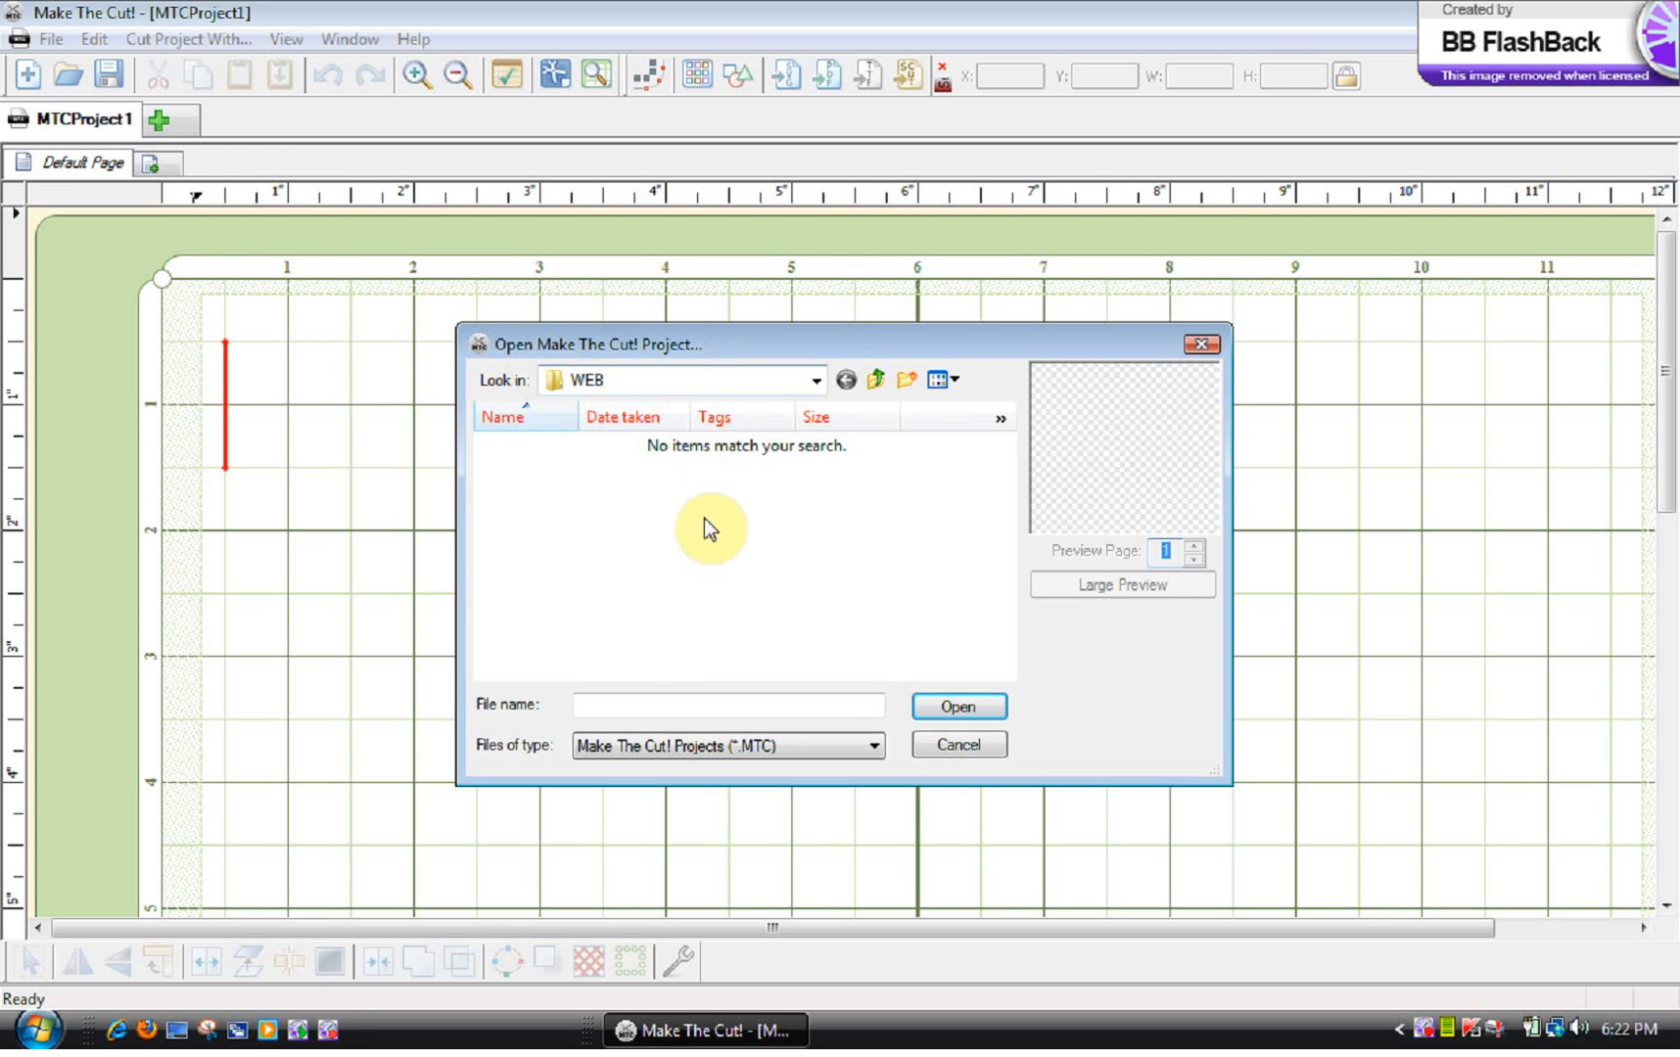
{"action": "left_click", "coordinate": [877, 745]}
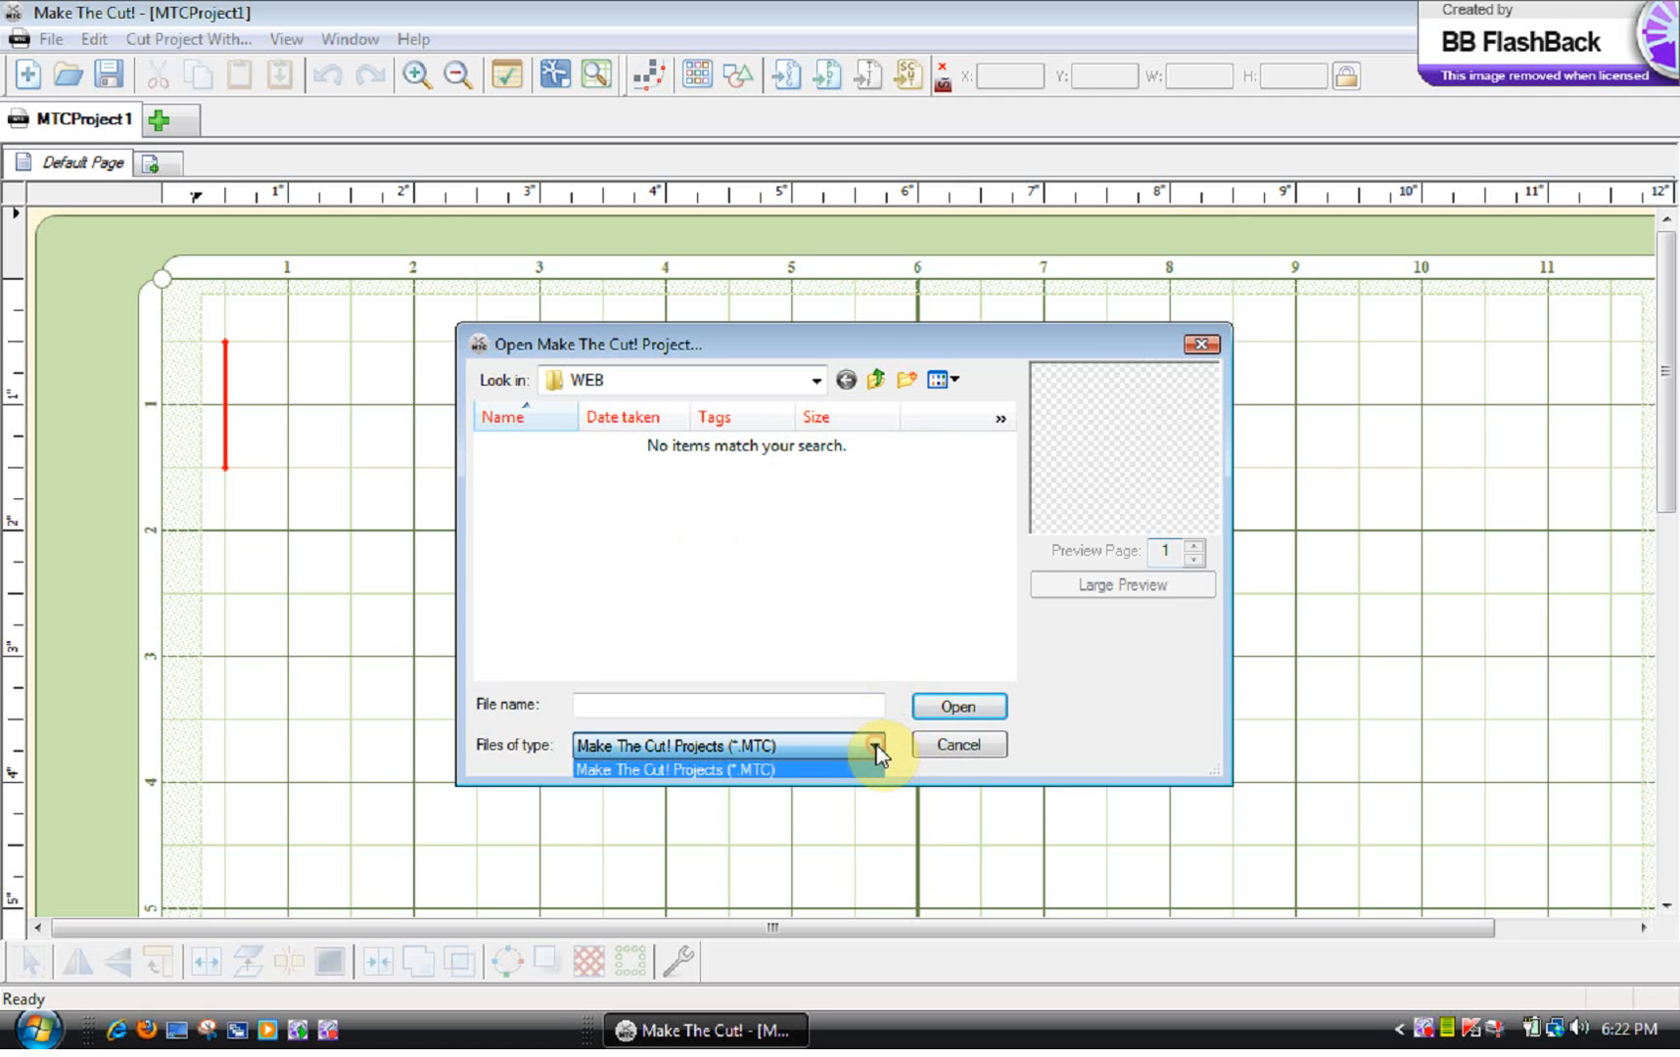
{"action": "left_click", "coordinate": [877, 744]}
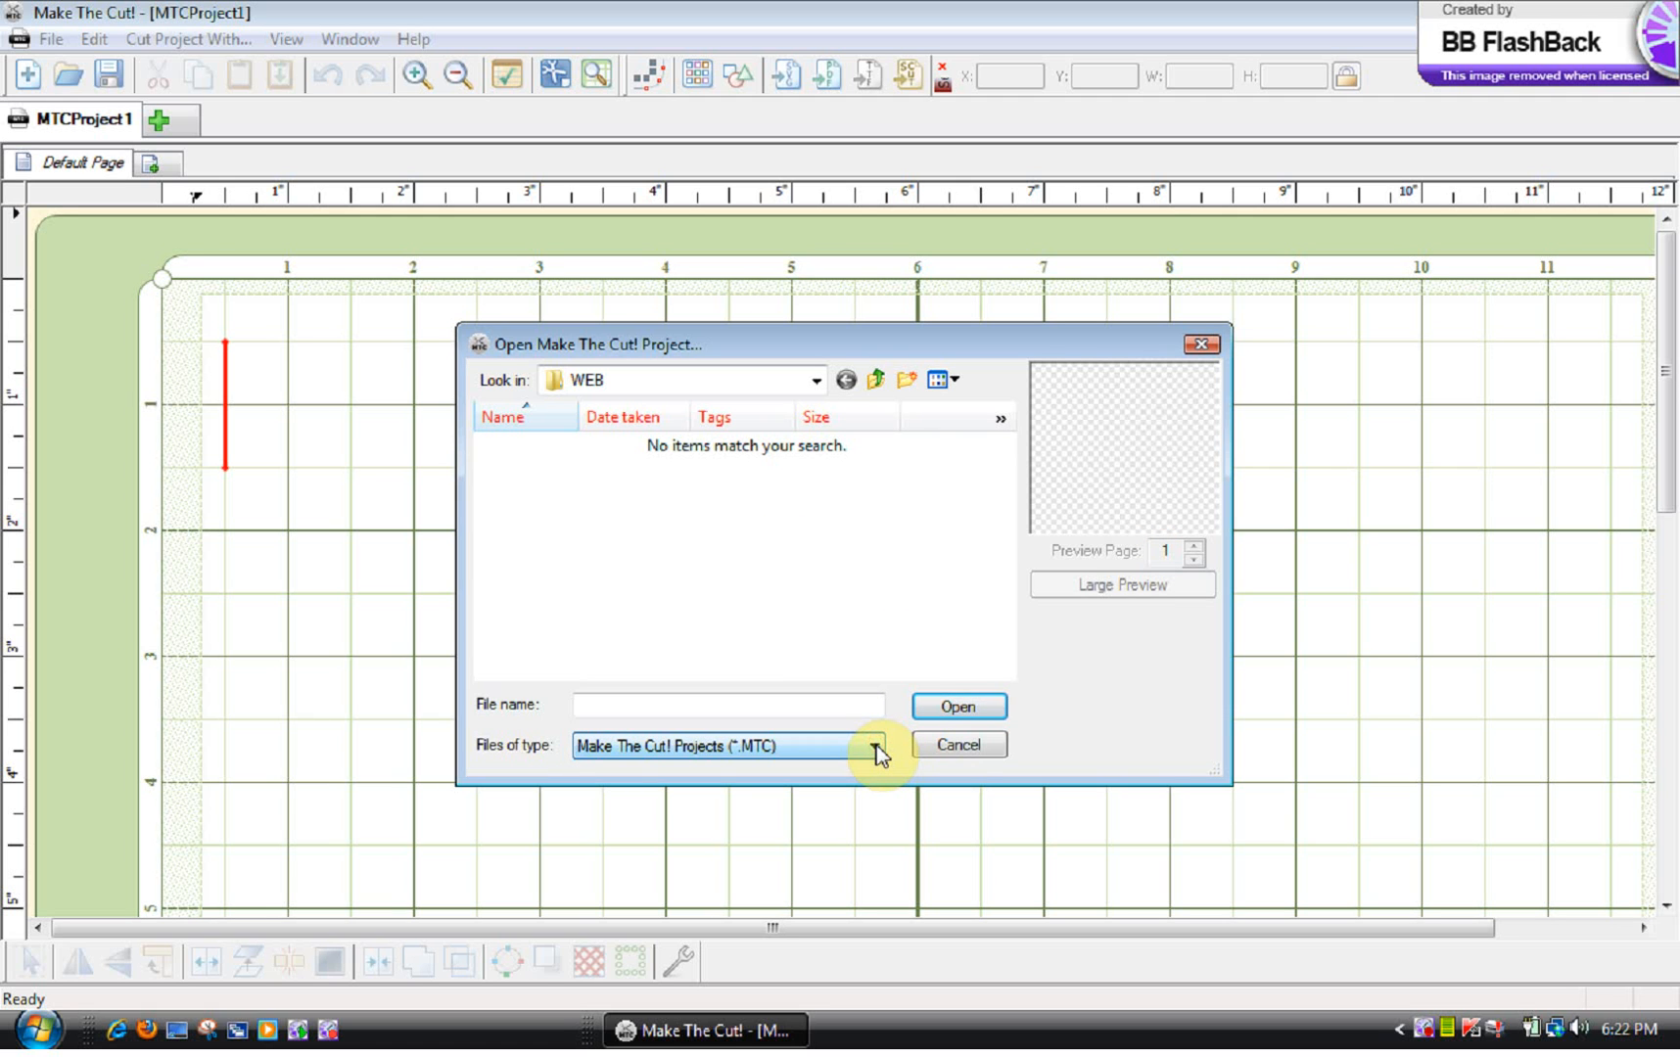
{"action": "left_click", "coordinate": [956, 750]}
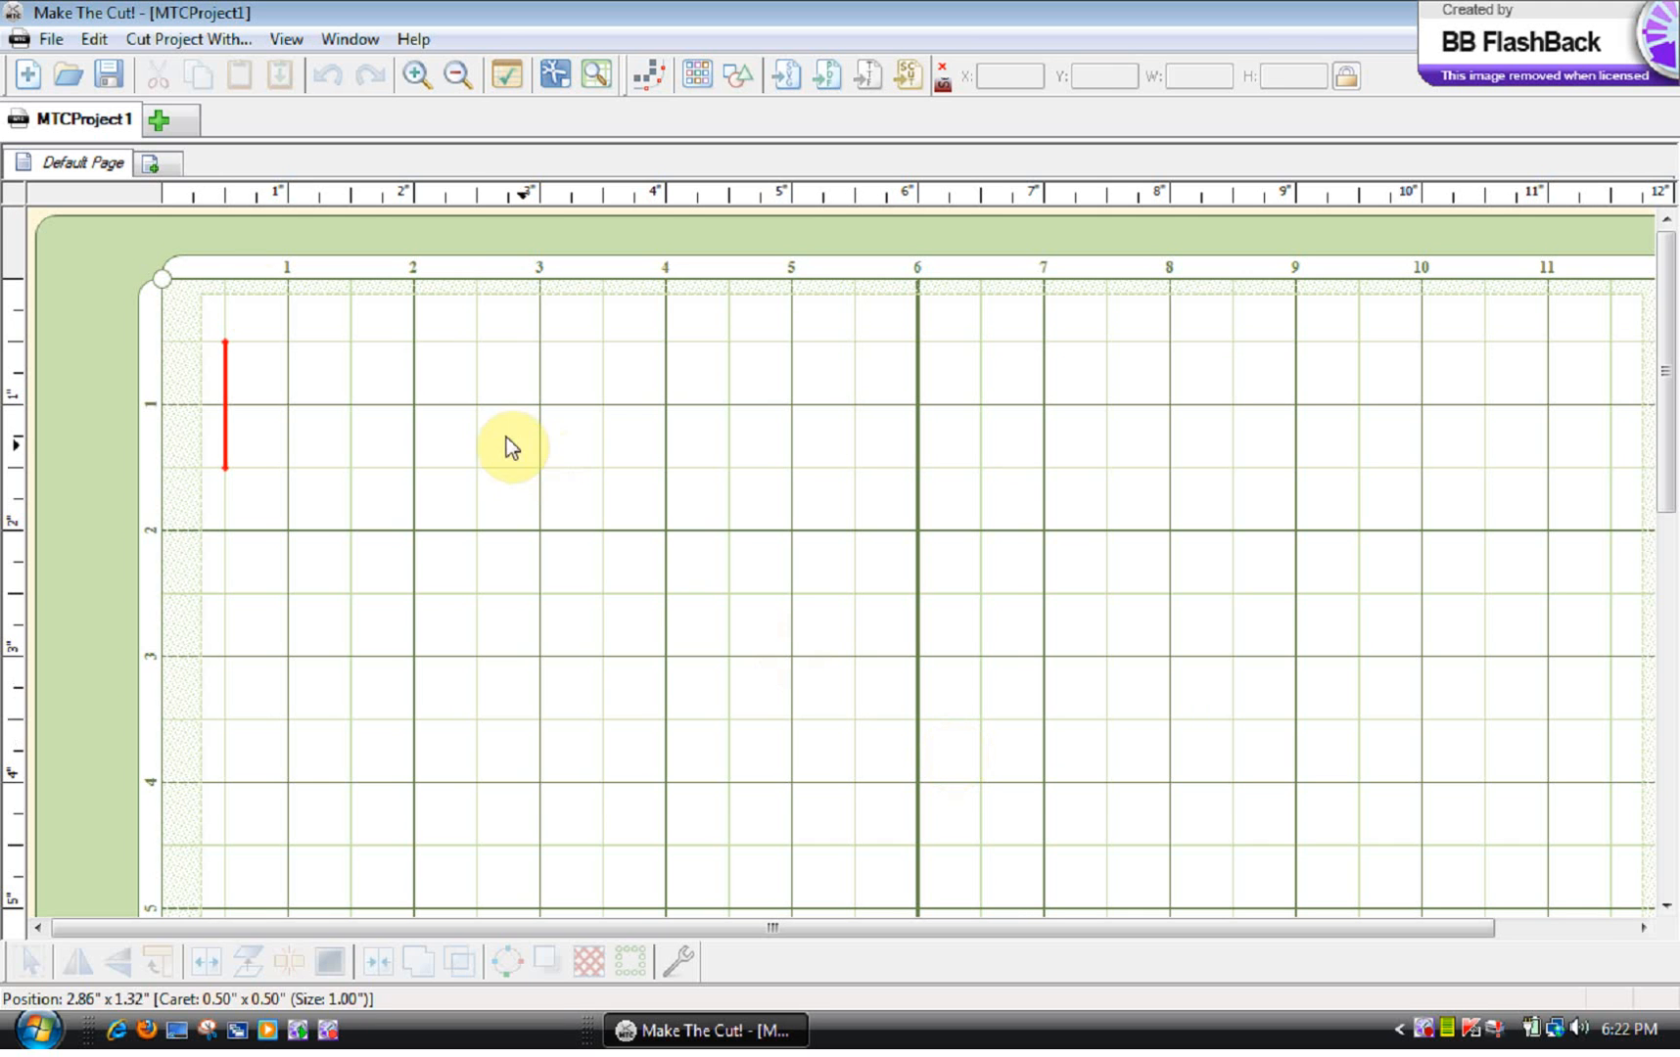
{"action": "left_click", "coordinate": [49, 39]}
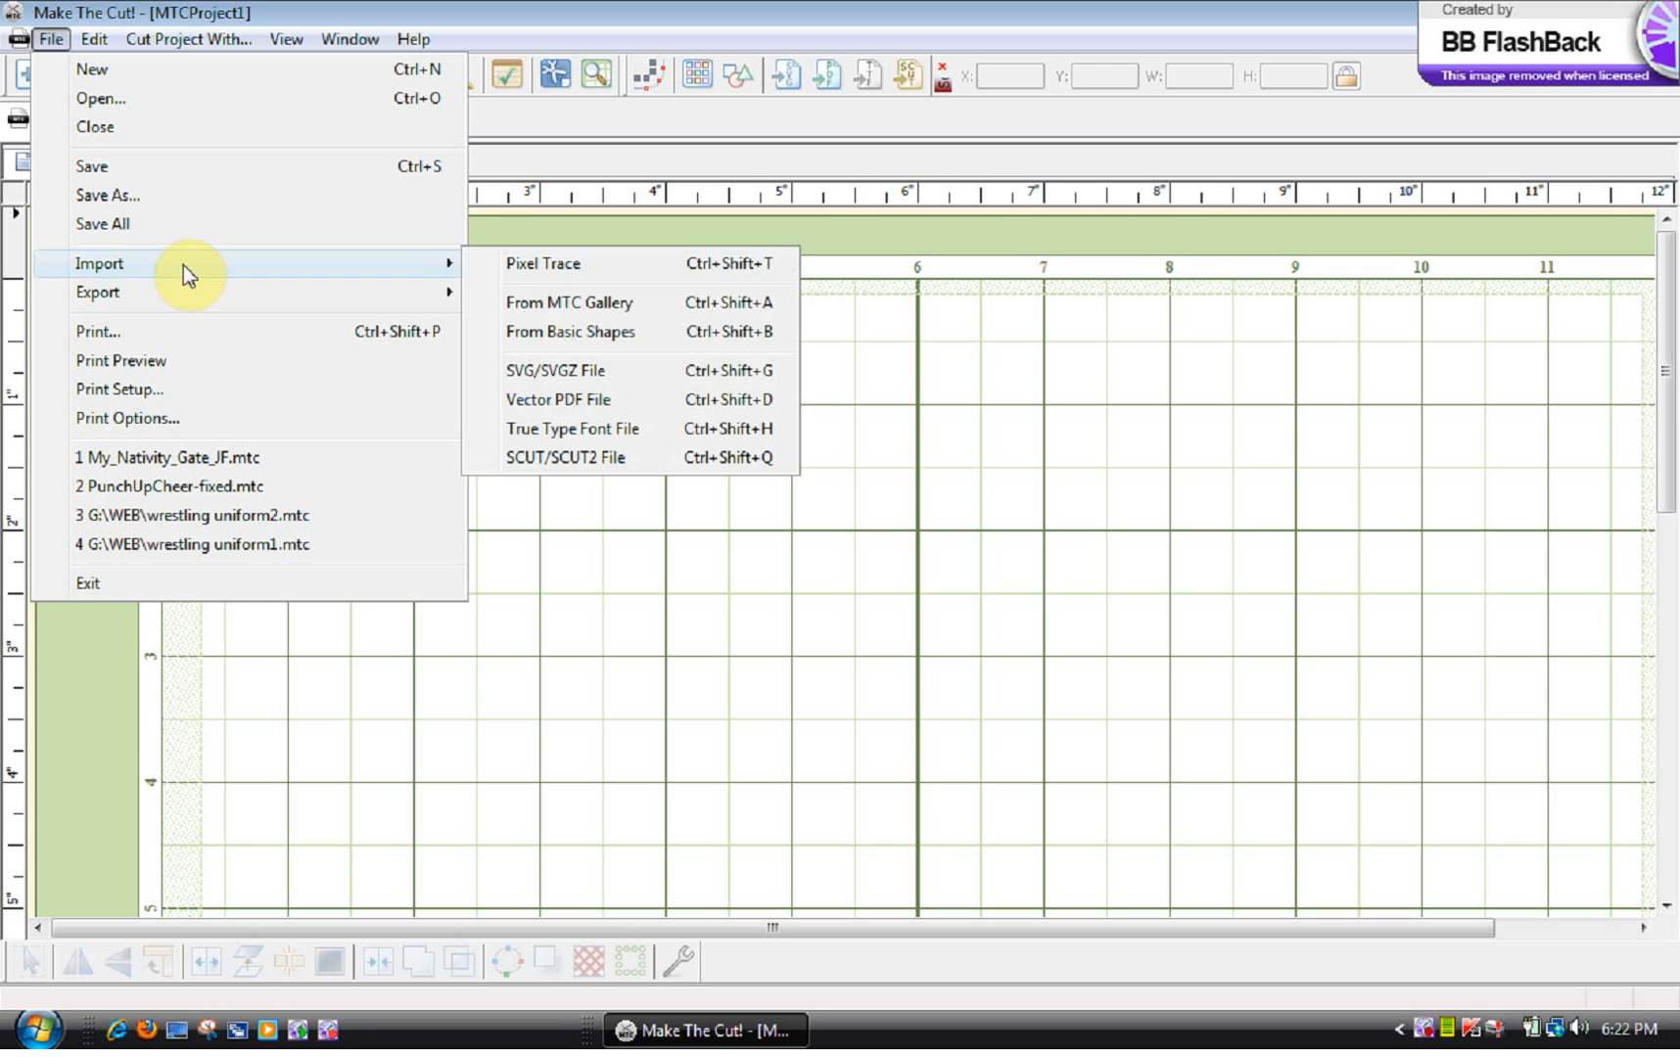
{"action": "mouse_move", "coordinate": [100, 264]}
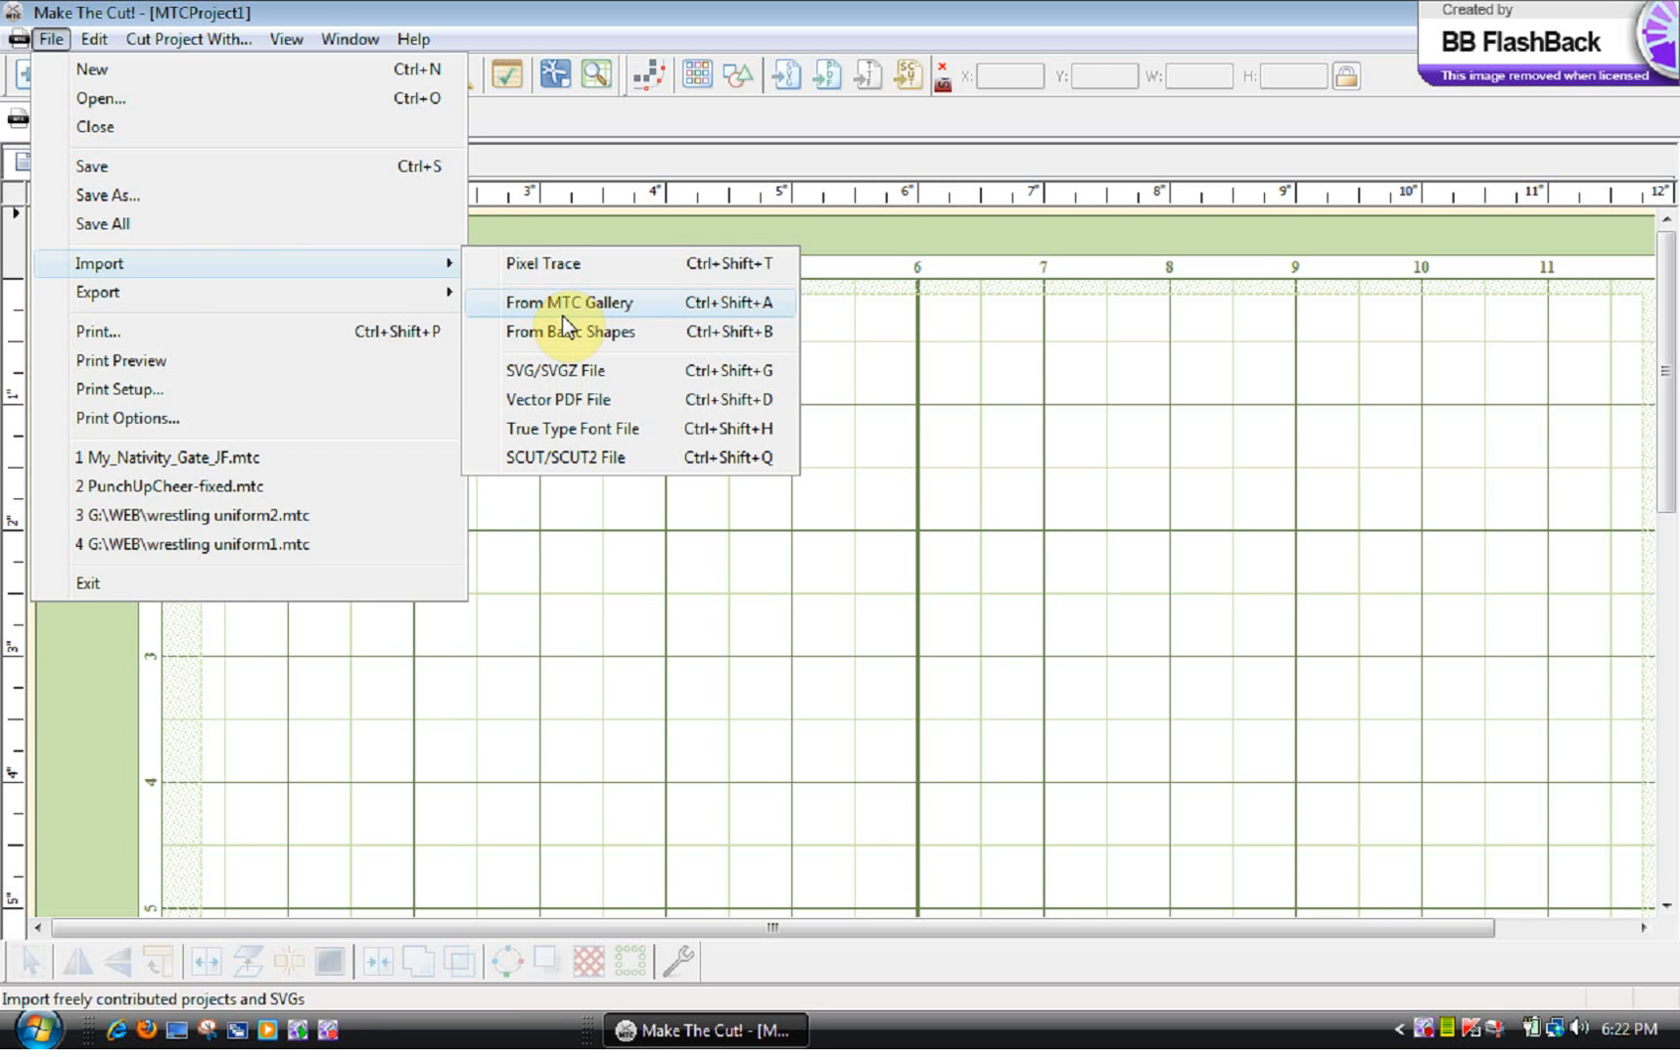
Import 10 gallon.pdf as vector shapes onto the mat, then start closing MTCProject1.
{"action": "left_click", "coordinate": [560, 402]}
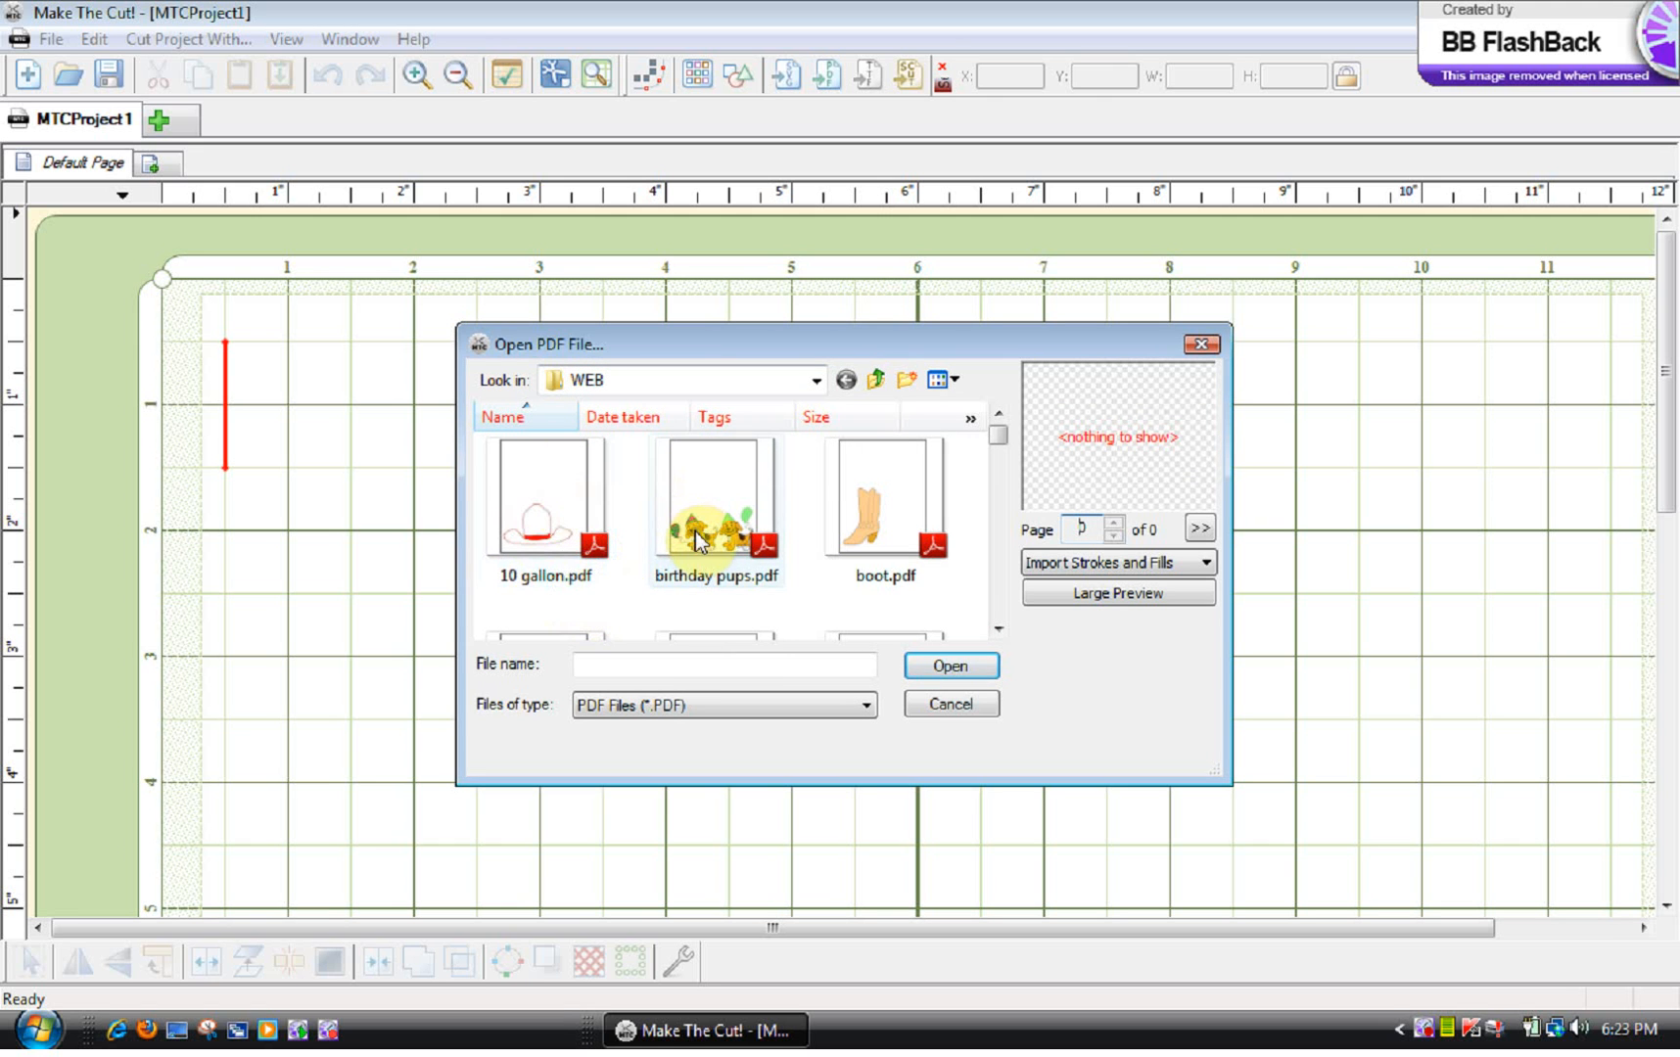
{"action": "left_click", "coordinate": [548, 525]}
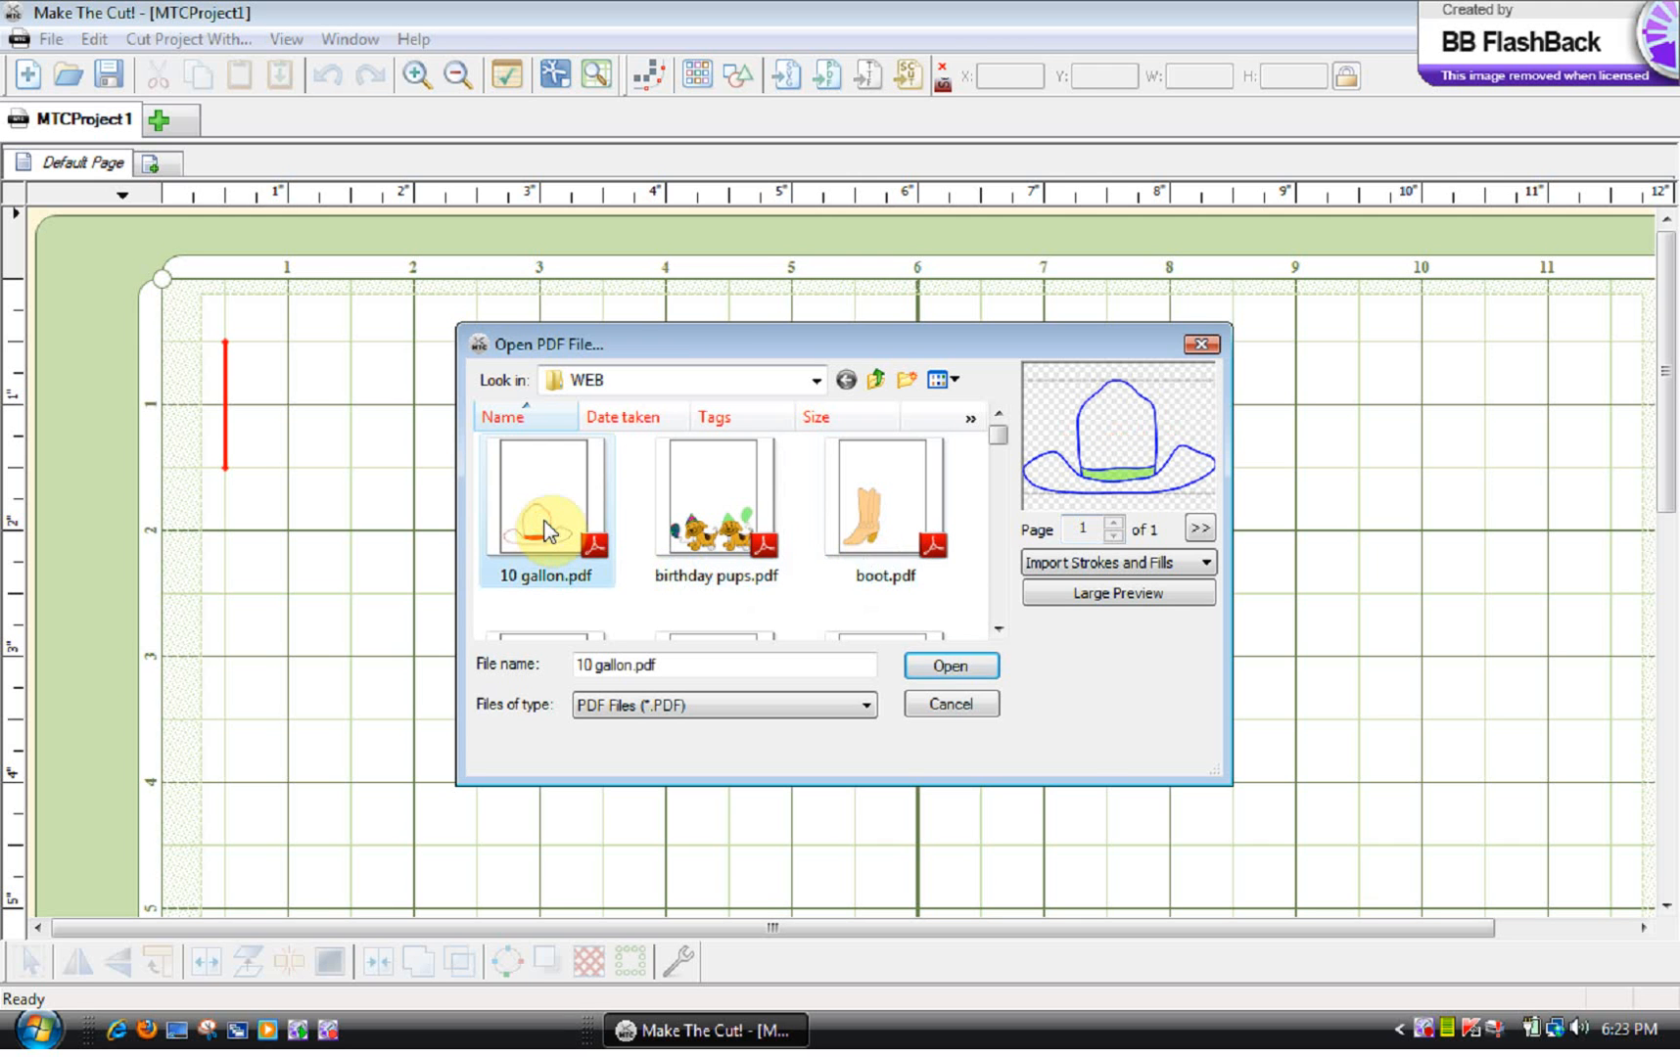
{"action": "left_click", "coordinate": [964, 667]}
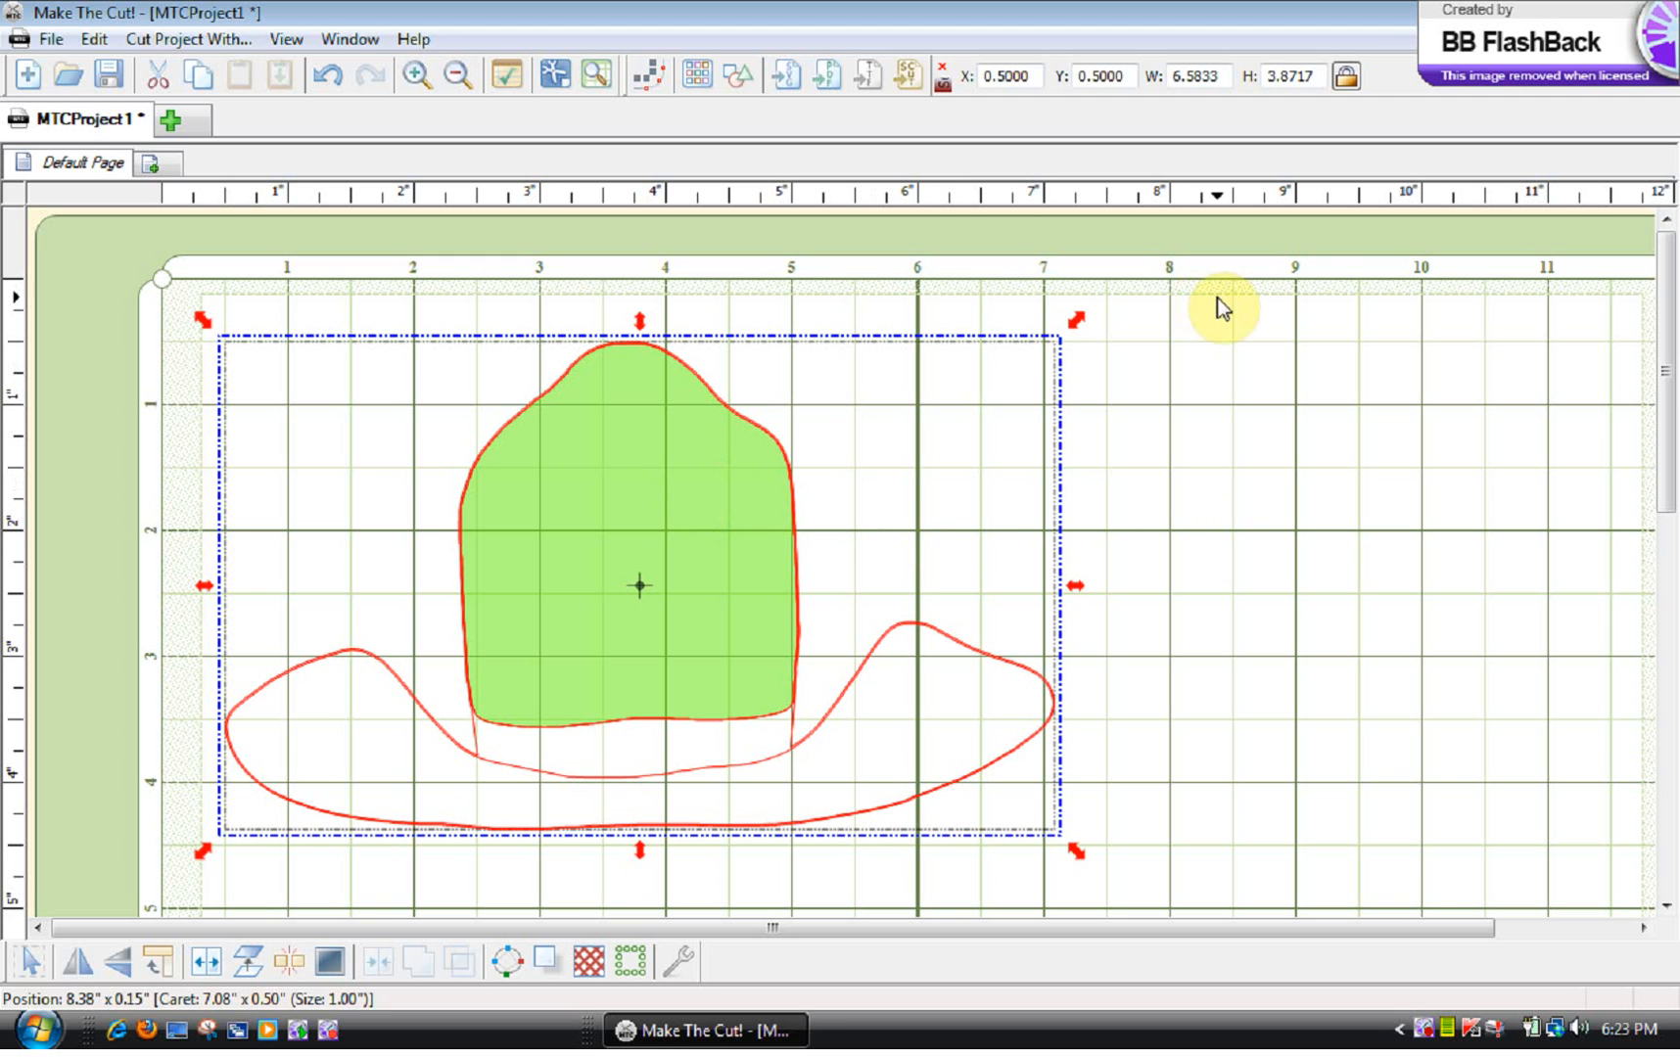
{"action": "key", "text": "alt+F4"}
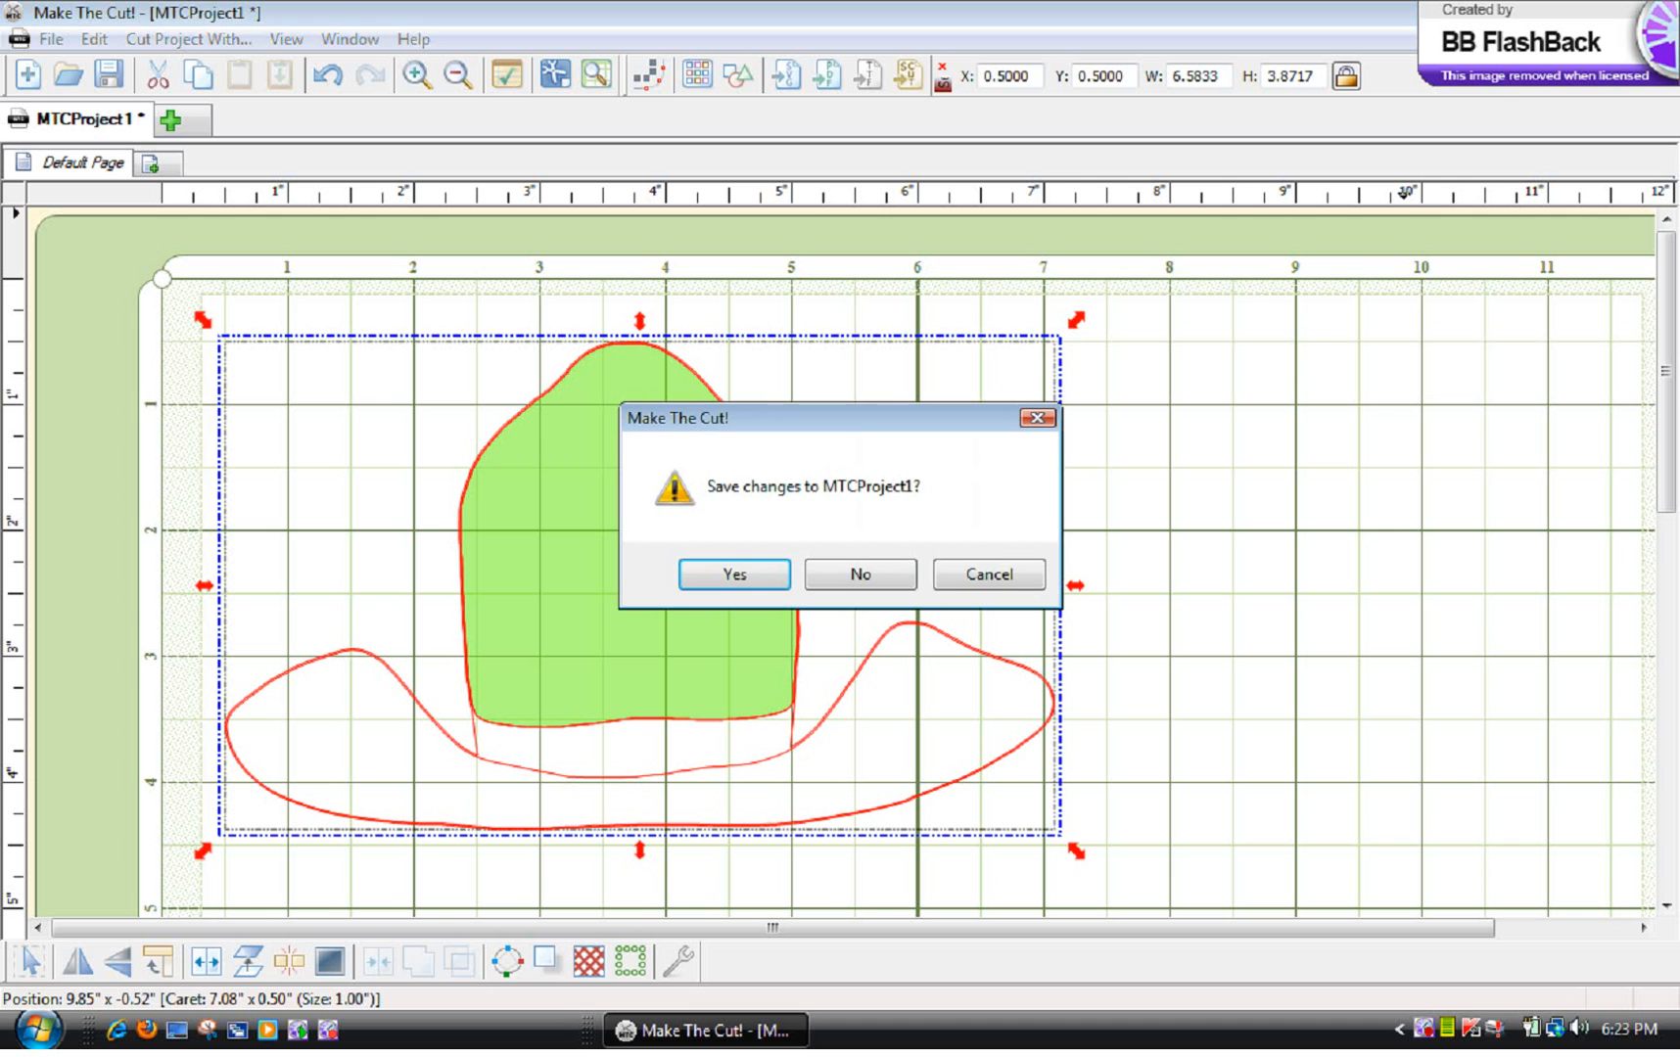